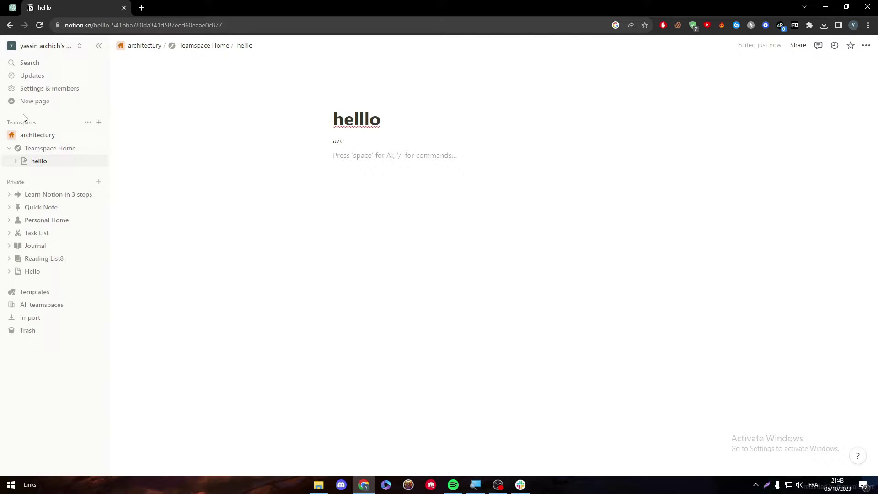
- Switch to Slack's NW workspace, then minimize Slack to return to the Notion helllo page
click(522, 485)
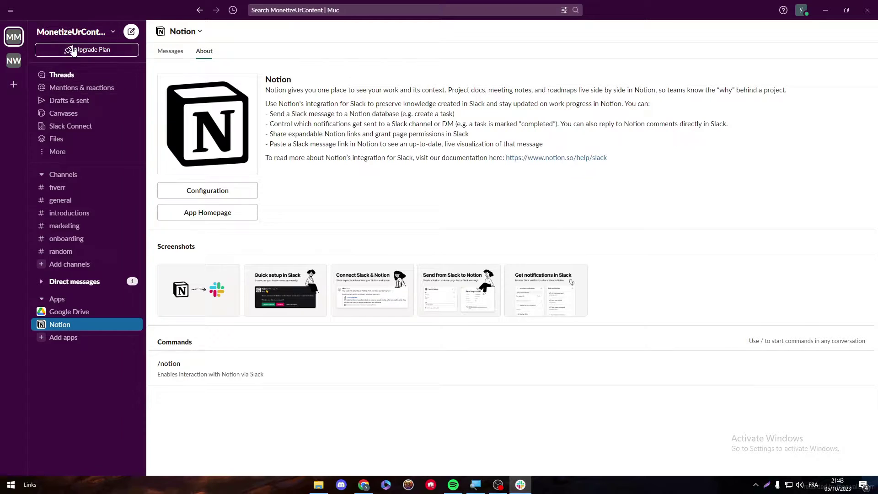
click(19, 66)
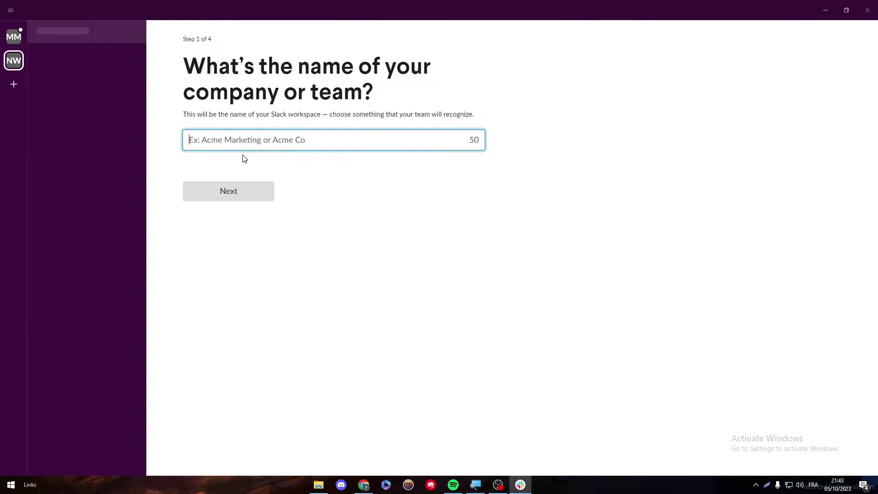
click(521, 485)
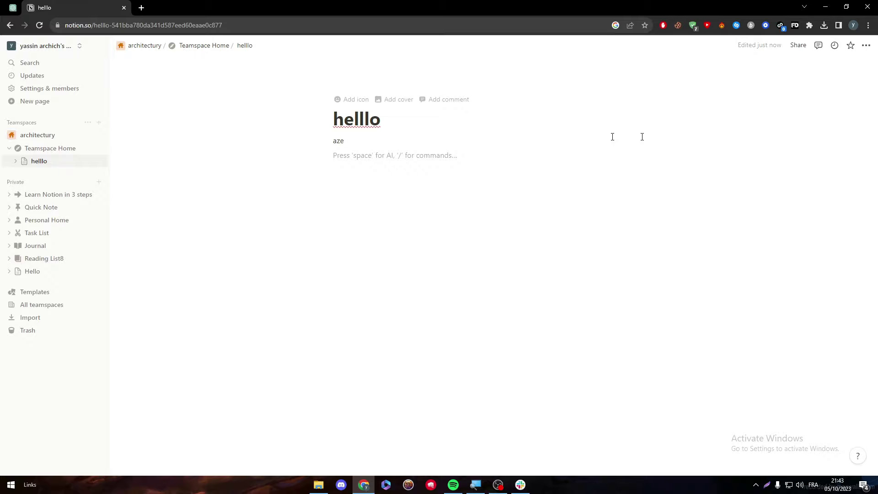
- Open the Task List board from the sidebar and show its Add connections list (Bardeen, Census, IFTTT)
click(866, 46)
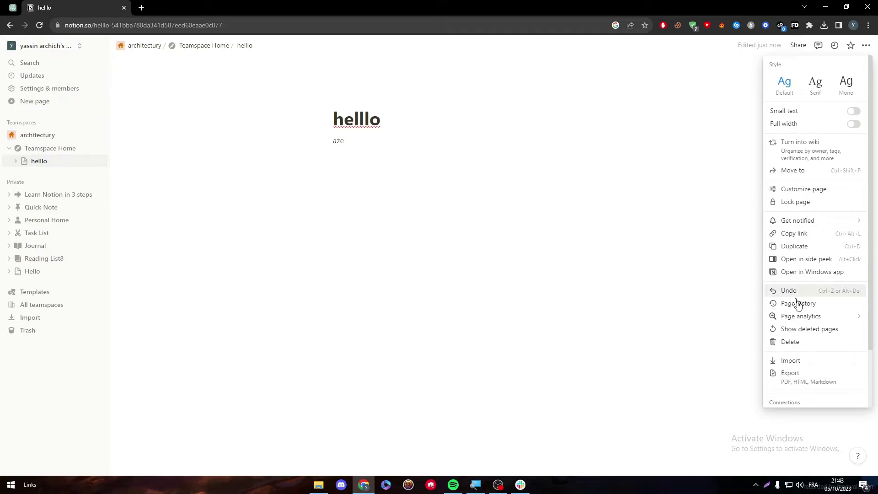
click(28, 115)
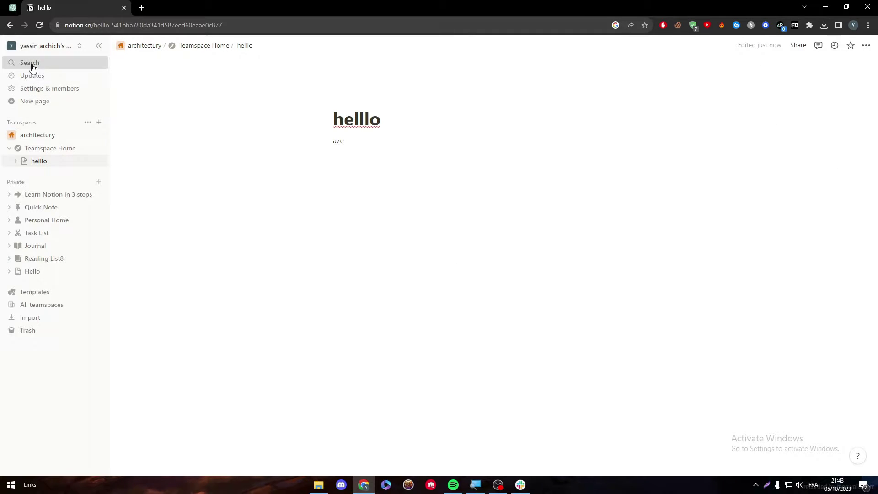
click(30, 64)
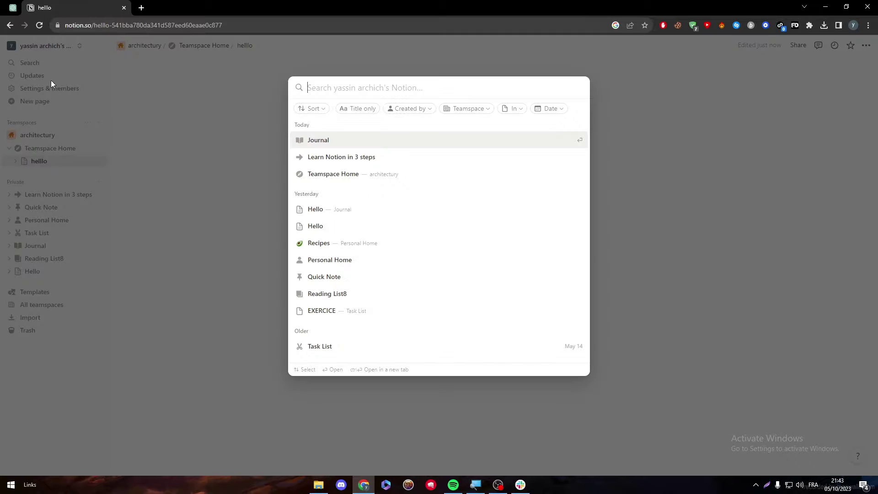
click(349, 55)
click(20, 183)
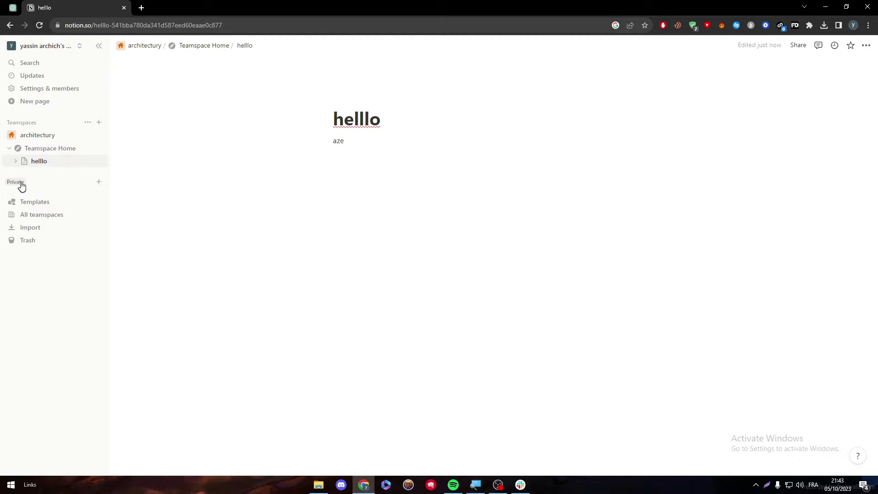
click(20, 185)
click(46, 233)
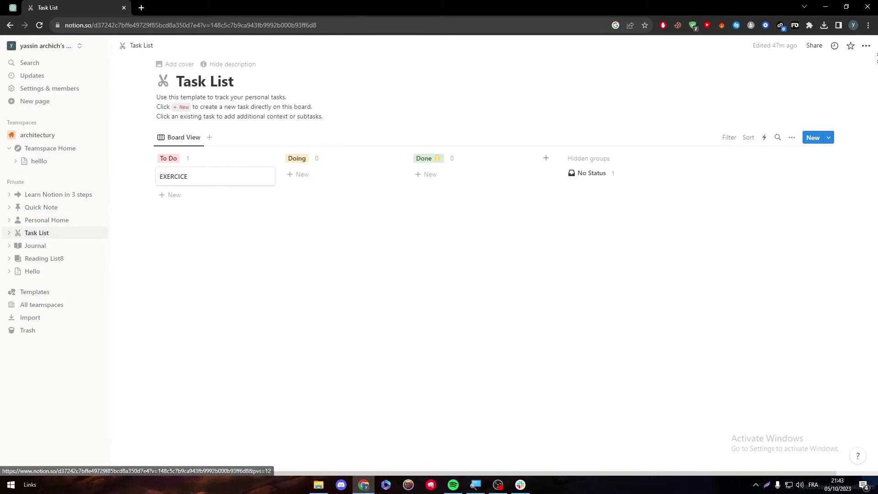
click(866, 45)
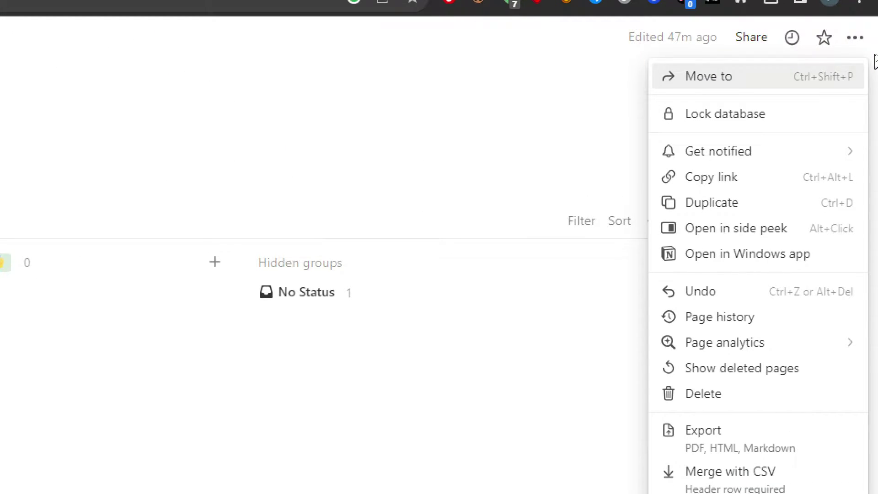
mouse_move(852, 305)
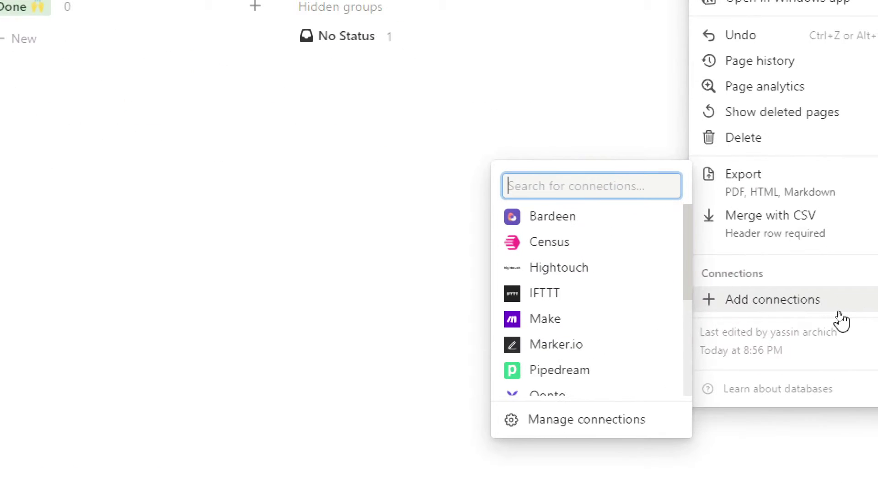
- Open Manage connections and show the full catalogue of connections, scrolling toward Slack
click(671, 366)
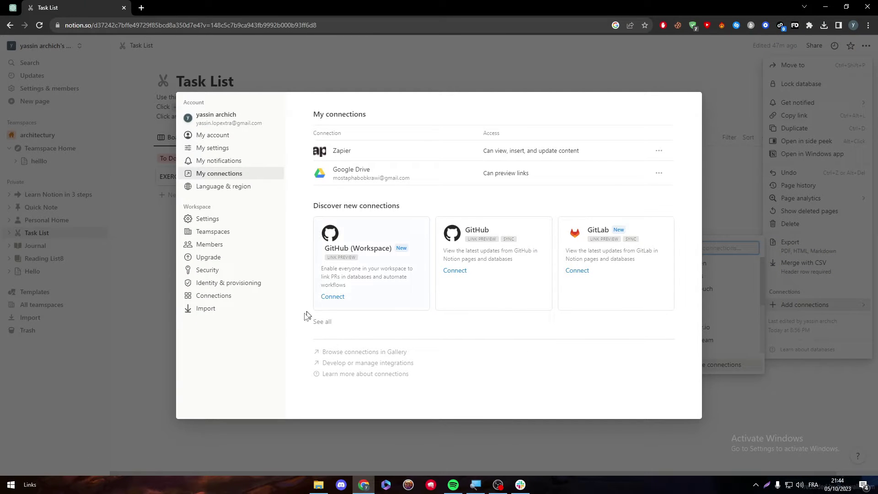
click(324, 325)
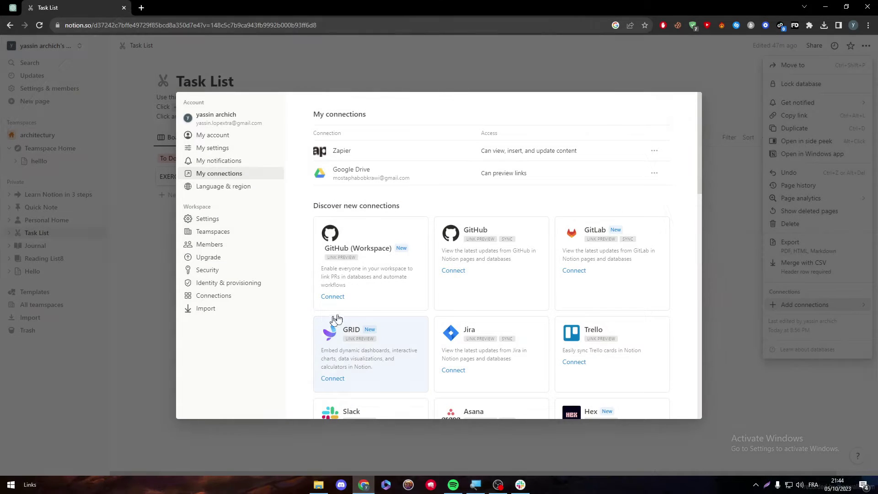
drag(699, 145, 696, 188)
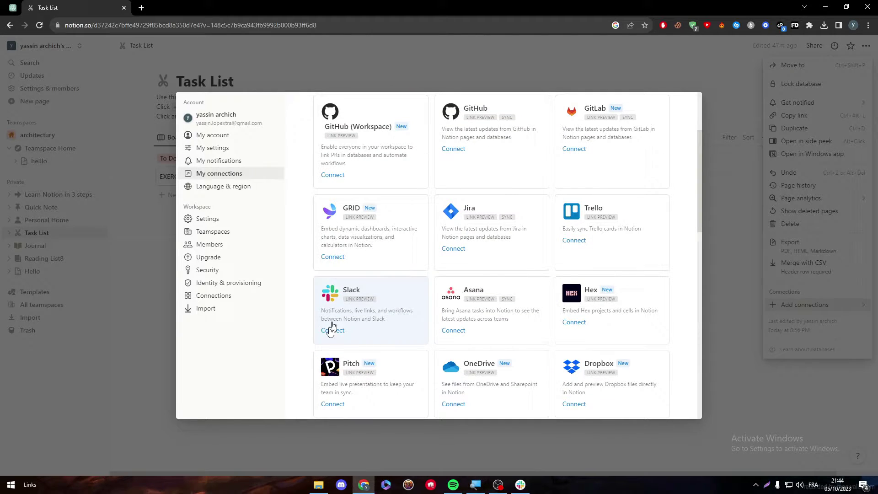
- Connect Slack to Notion, choosing New Workspace and allowing access on both sides
click(367, 319)
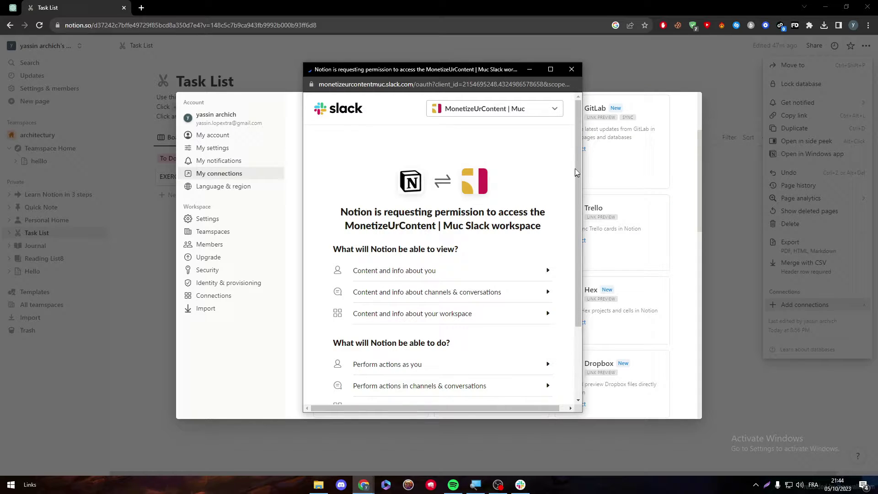
click(540, 112)
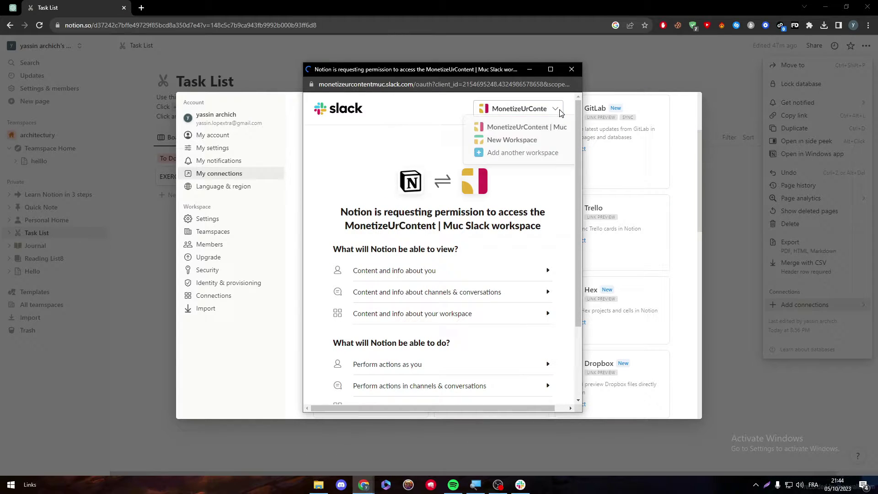
click(548, 140)
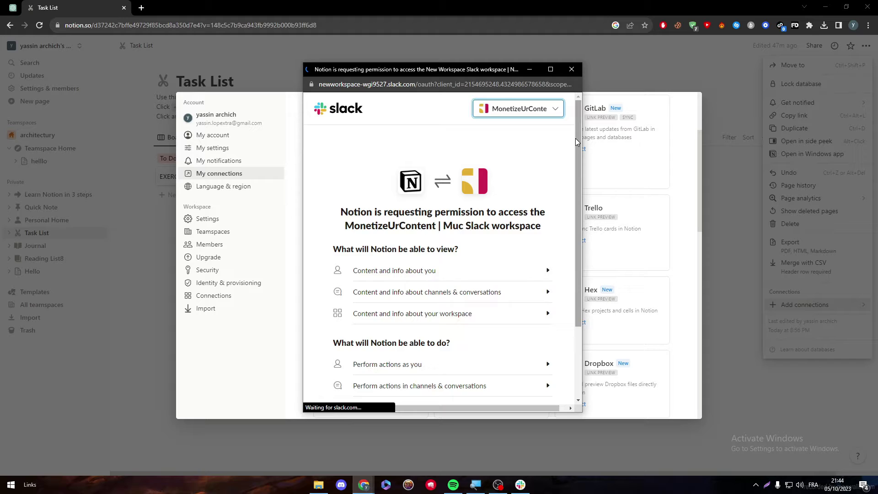
drag(577, 138, 588, 254)
click(464, 344)
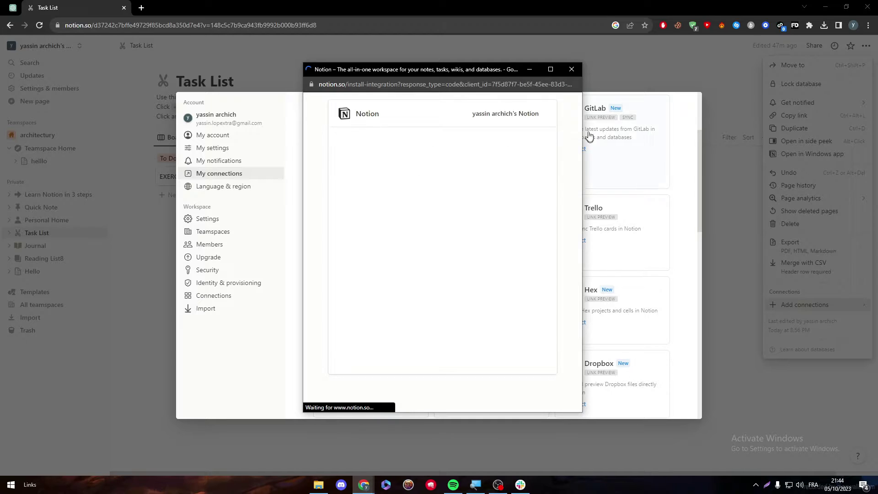
click(495, 363)
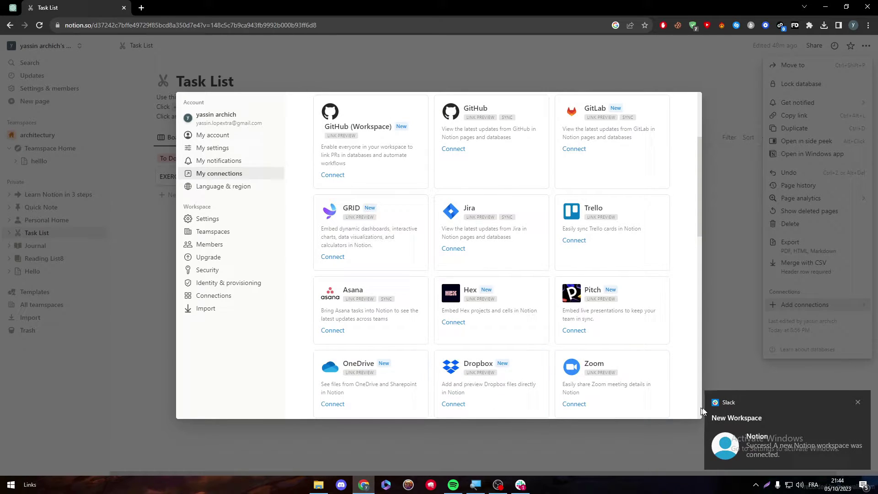
- Open the Slack success notification and maximize the Slack window
click(764, 447)
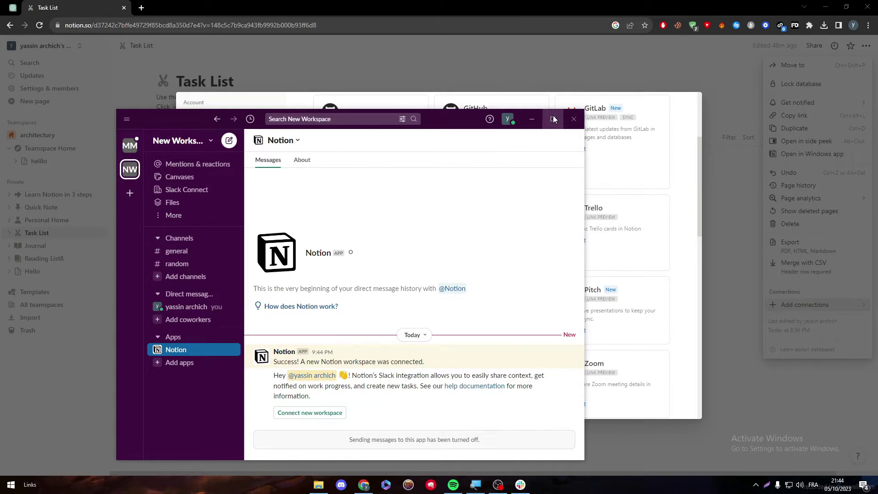
click(553, 119)
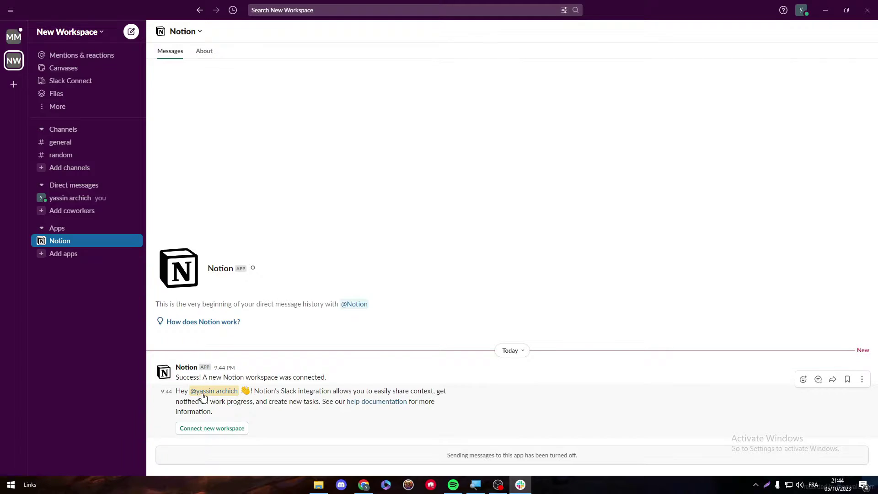
mouse_move(263, 392)
mouse_down()
mouse_move(357, 401)
mouse_move(415, 391)
mouse_move(262, 391)
mouse_up()
- Open the Integrate Slack help article and read down to its Send Slack messages to Notion section
click(363, 402)
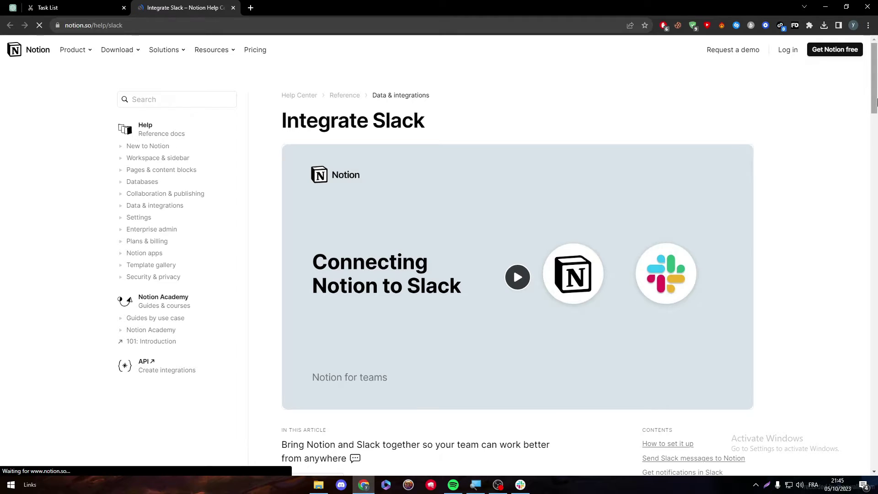
drag(874, 99, 875, 198)
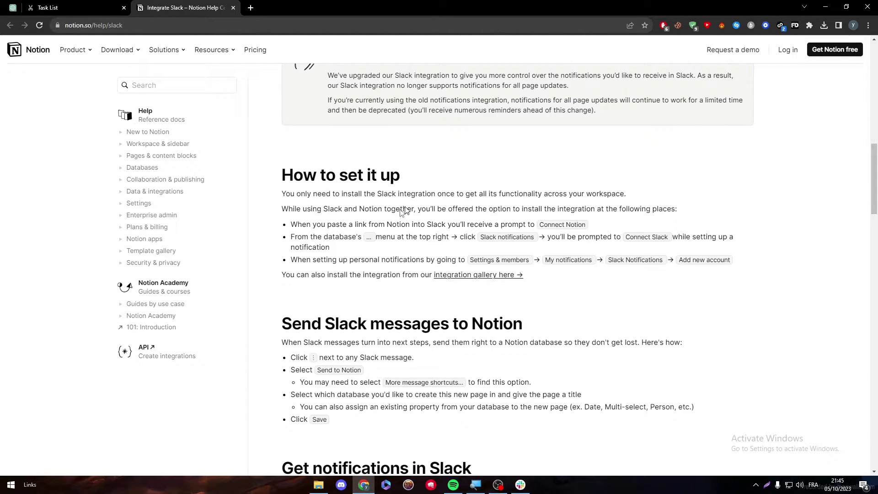
click(322, 180)
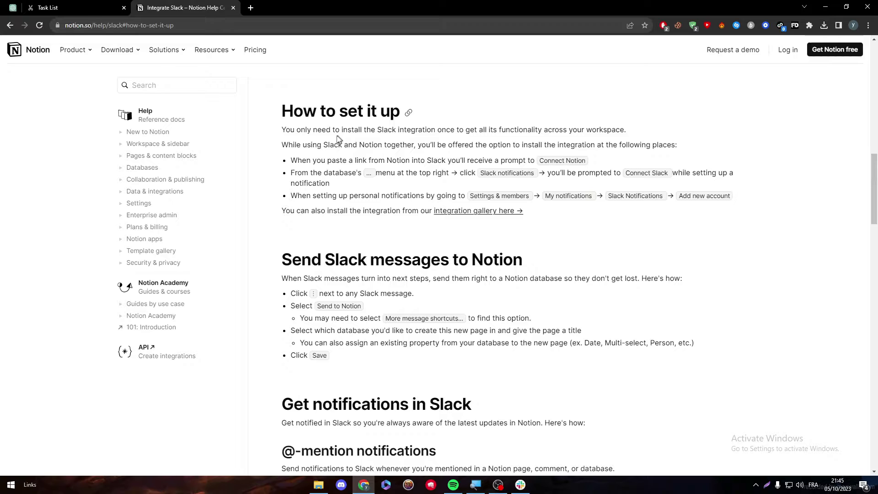
drag(339, 139, 659, 146)
click(624, 159)
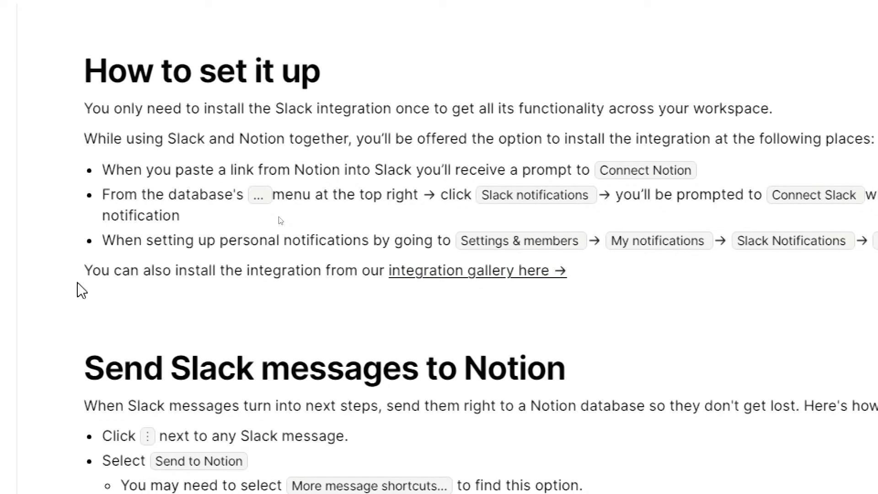
drag(130, 273, 486, 286)
click(473, 322)
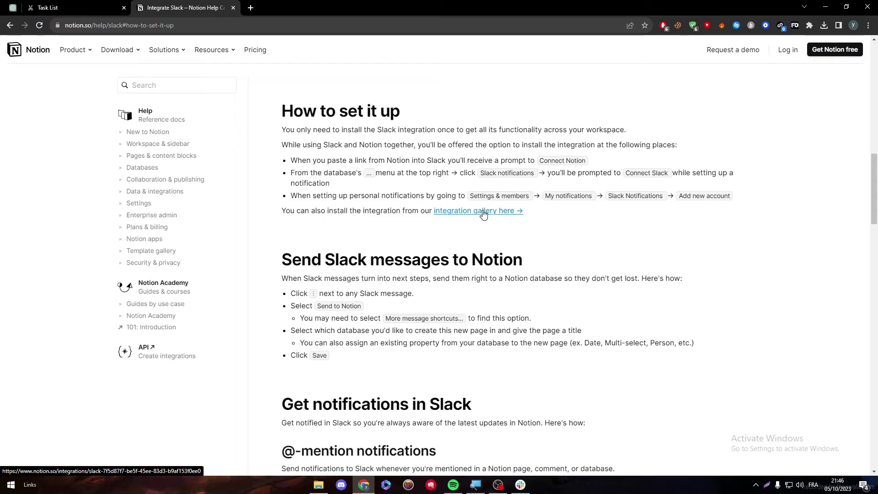
scroll(492, 279, down, 2)
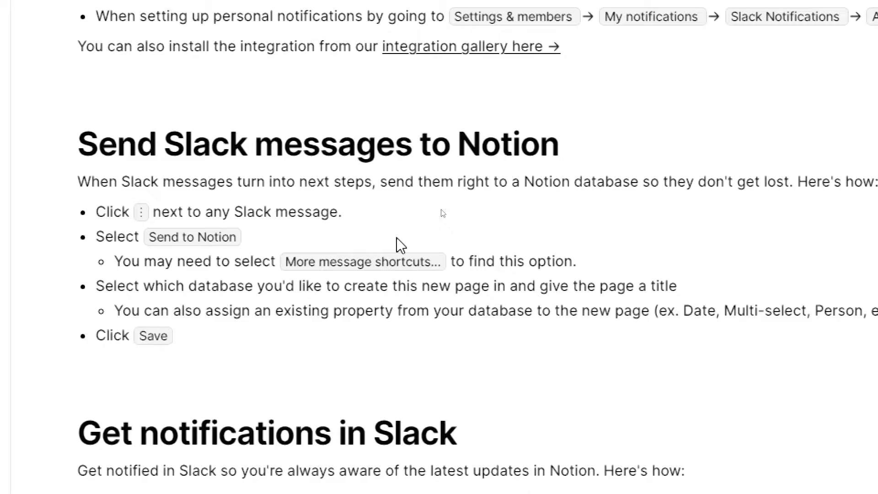
- Post 'heelo' in Slack's #general channel and open that message's actions menu
click(520, 484)
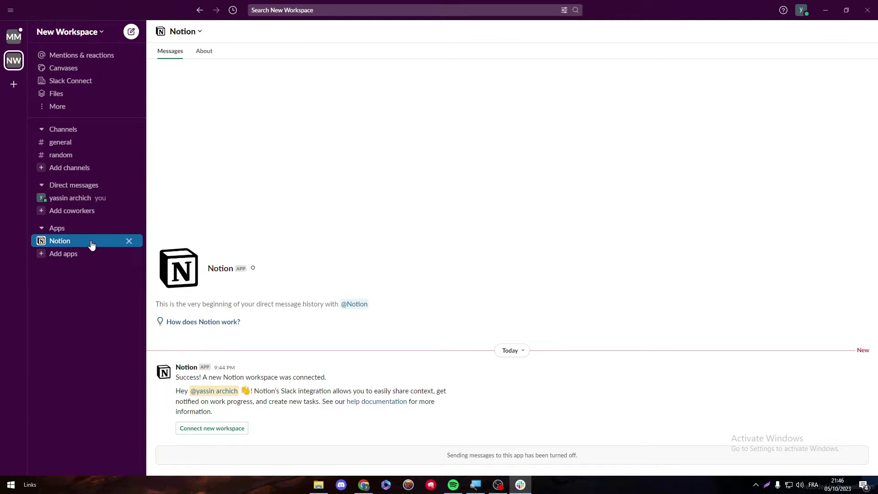
click(83, 145)
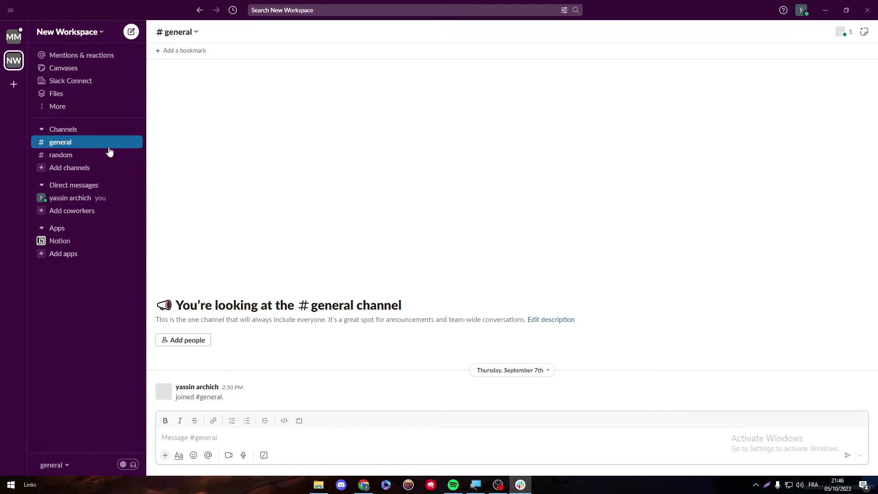
text(hee)
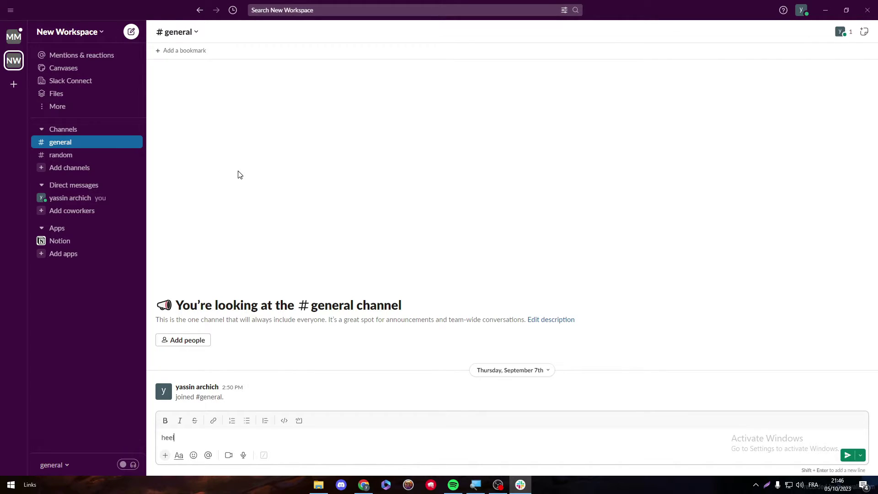
text(lo)
key(Return)
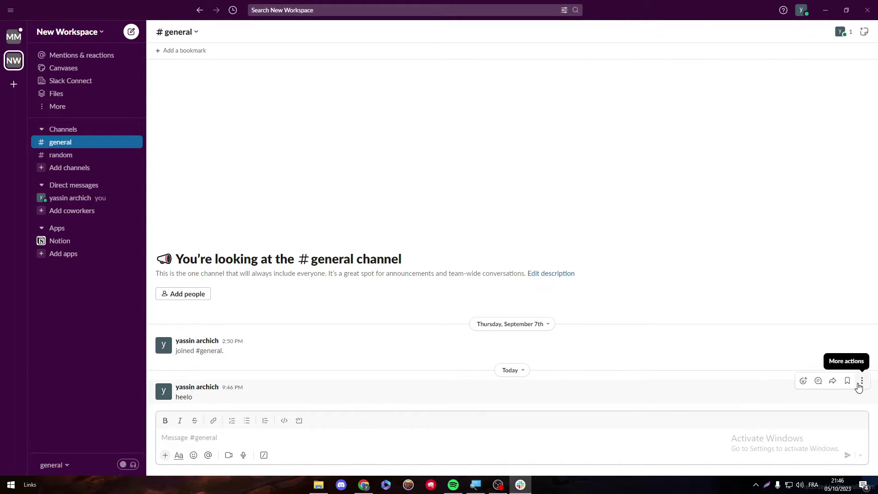
click(861, 382)
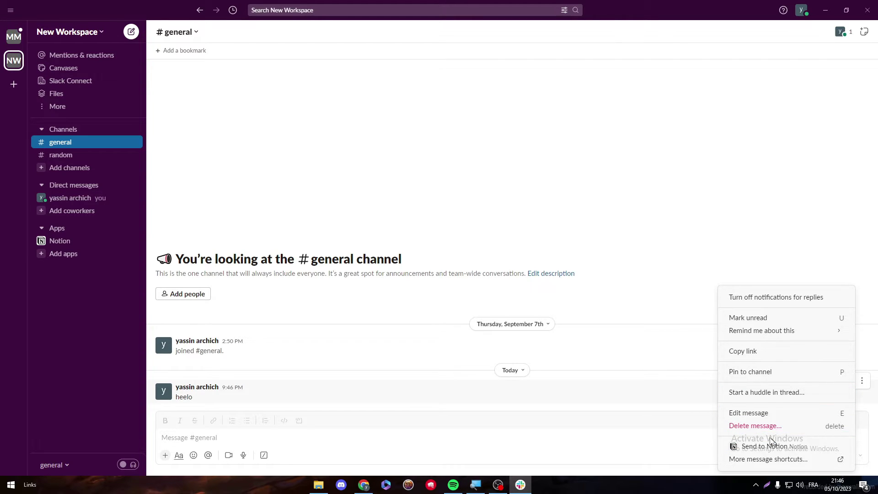
- Send the heelo message to Notion with the Journal database as destination
click(787, 450)
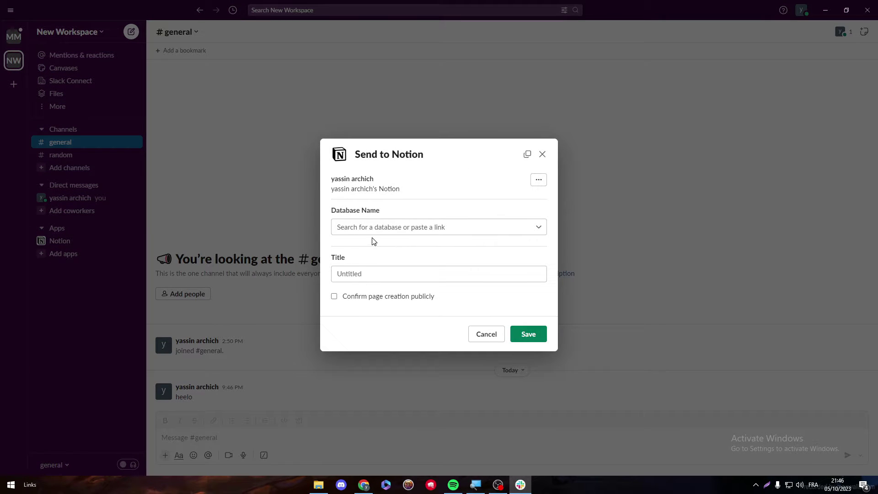
click(397, 228)
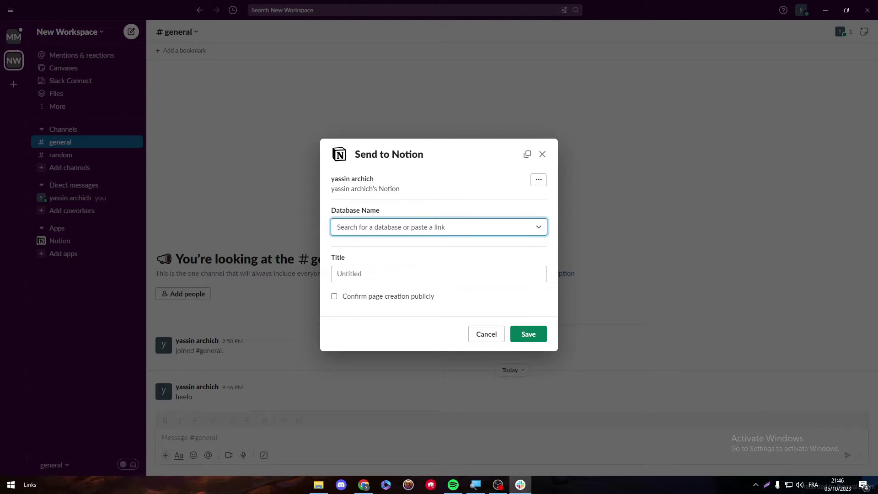
click(369, 256)
click(360, 228)
text(eza)
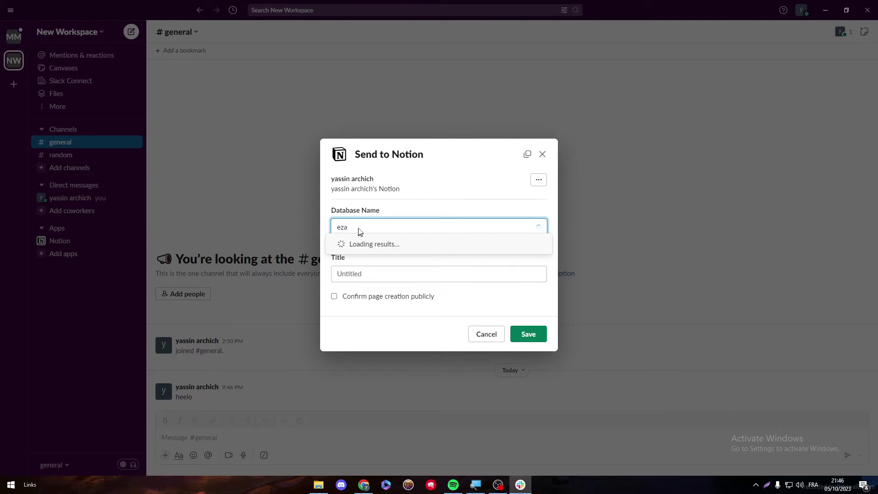
key(ctrl+a)
text(jou)
click(355, 244)
- Title the page Tutorial, confirm public creation, save, and view Notion's thread reply
click(360, 272)
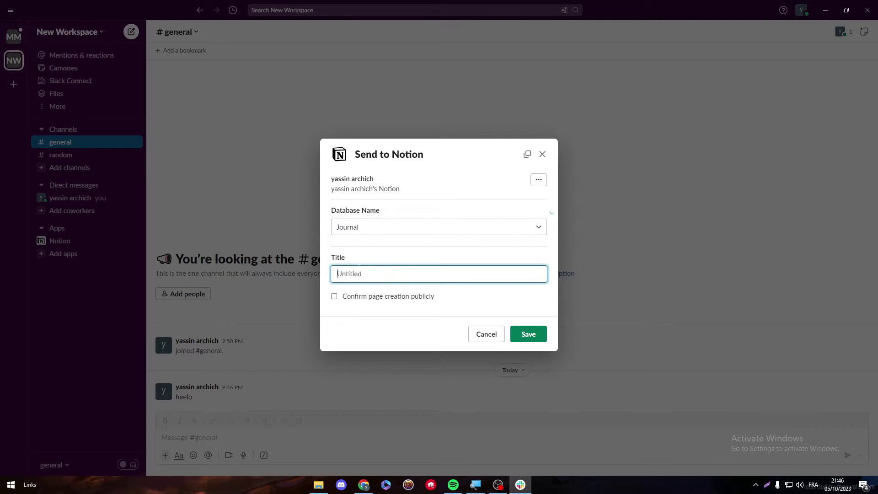
text(Tutorial)
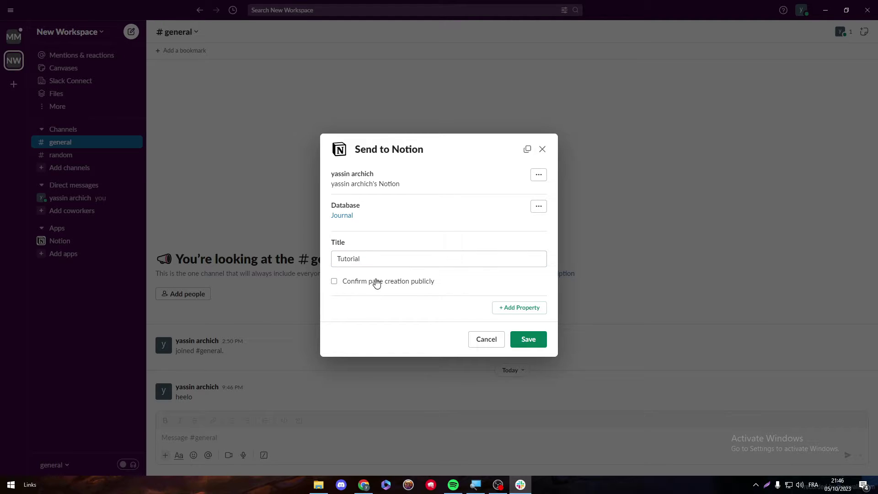
click(375, 281)
click(533, 340)
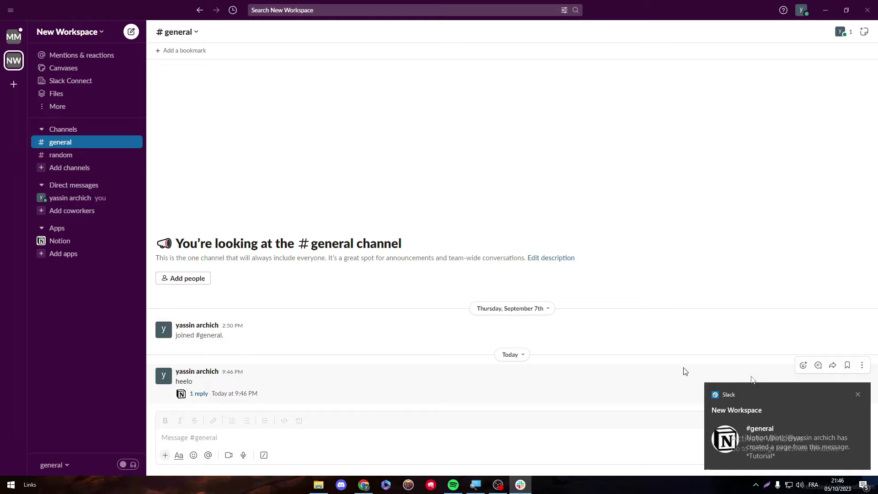
click(199, 393)
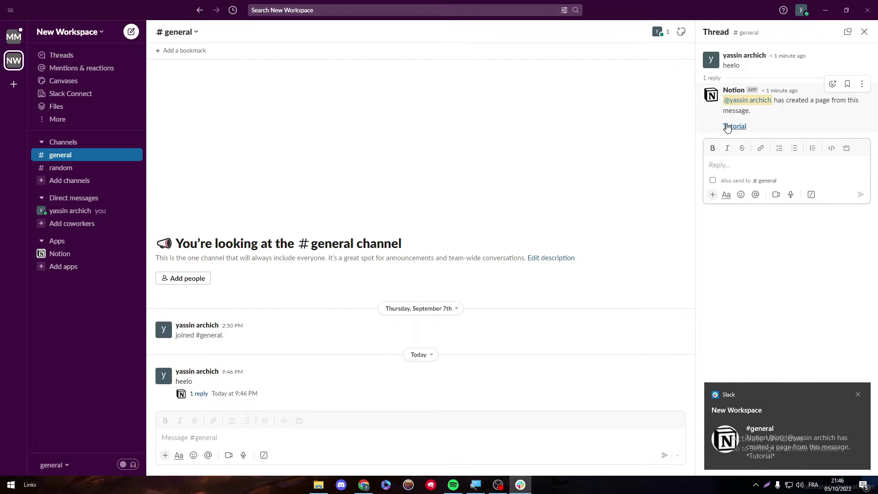
- Back in Notion, dismiss the open overlays and open the Journal database
click(365, 486)
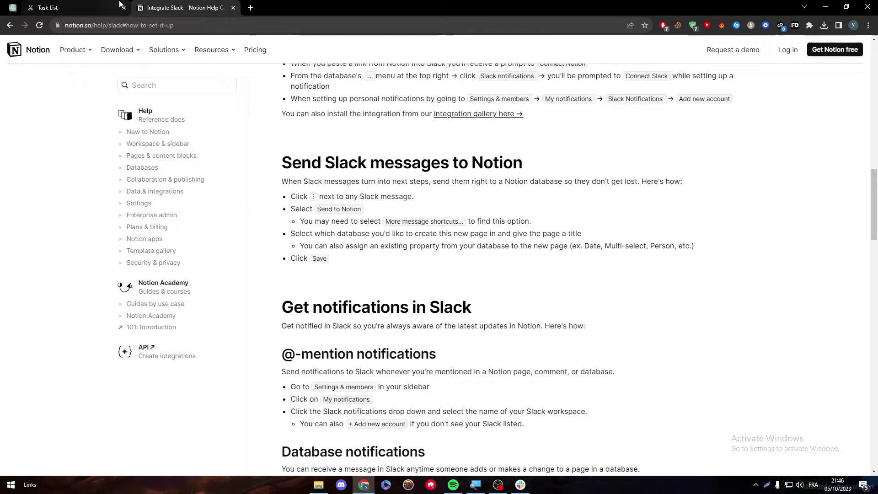
click(73, 8)
click(286, 74)
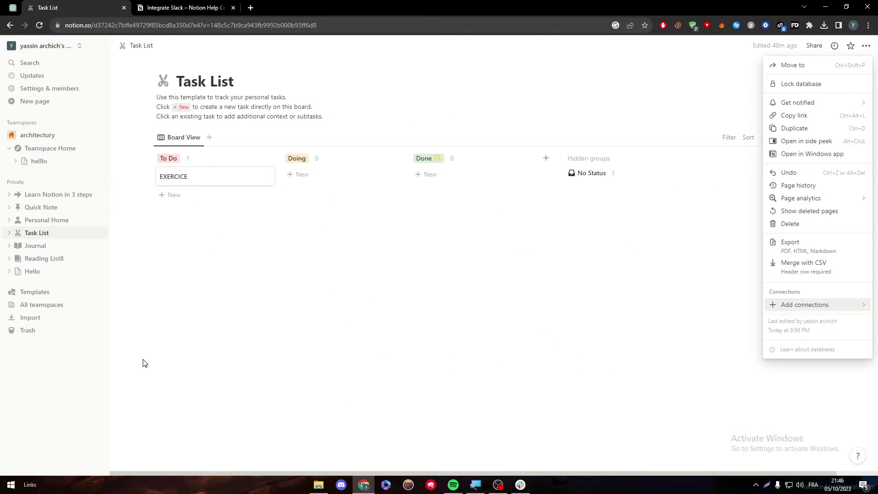
click(31, 251)
click(10, 245)
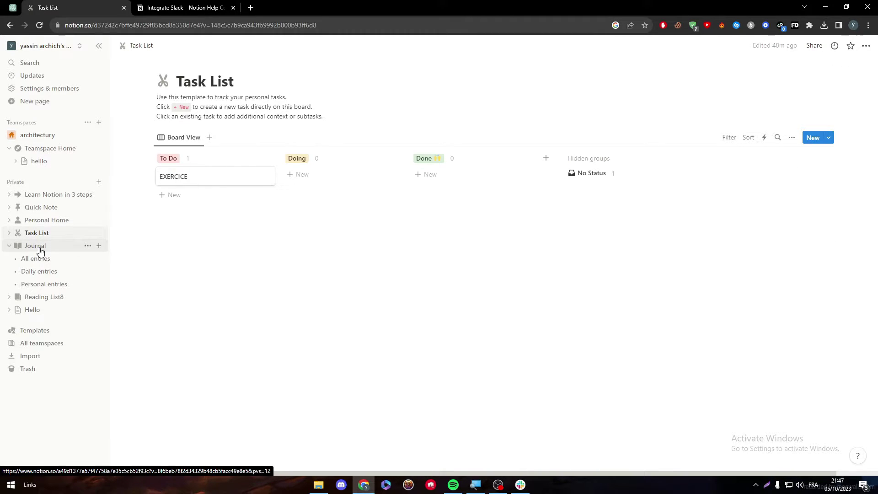
click(40, 252)
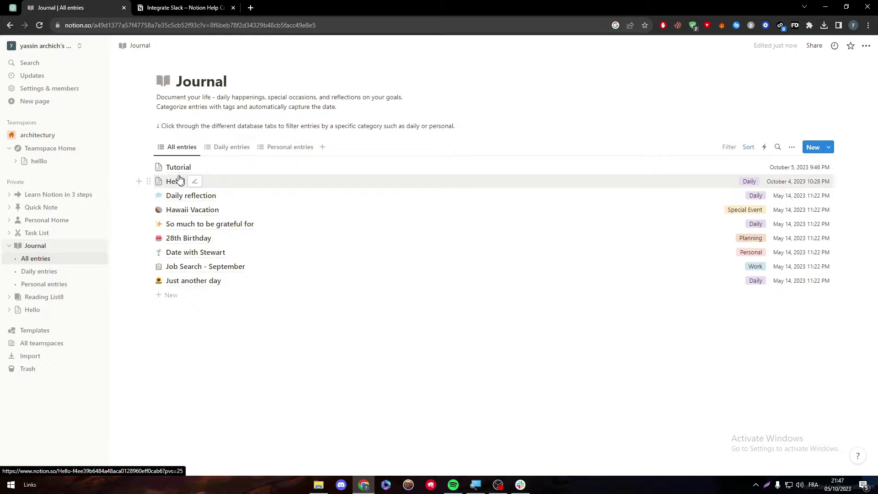
- Preview the new Tutorial page in side peek, then return to Slack
click(178, 169)
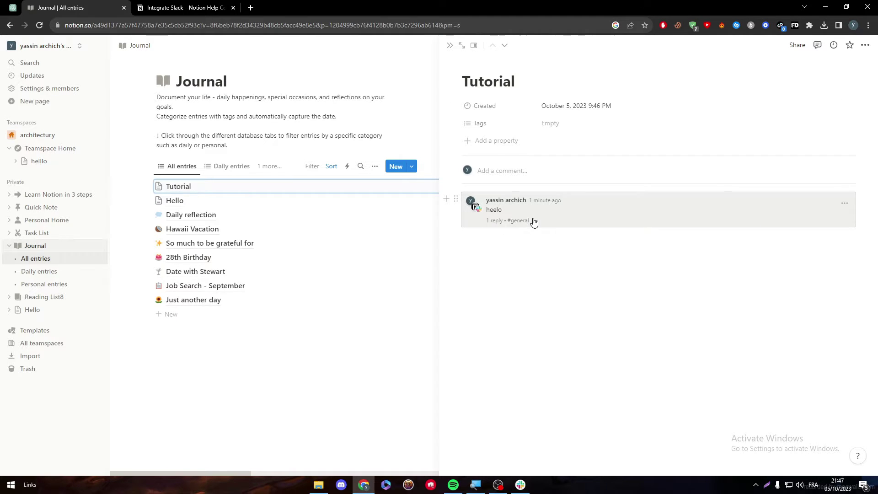
click(535, 234)
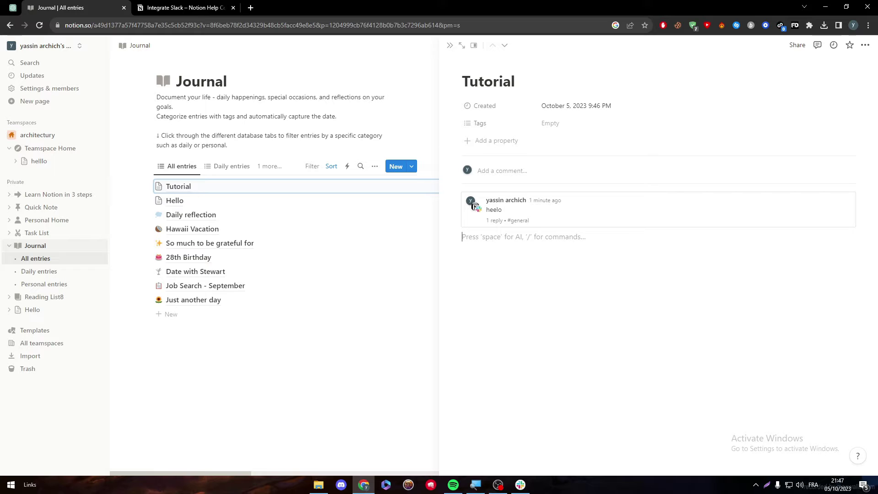
click(521, 484)
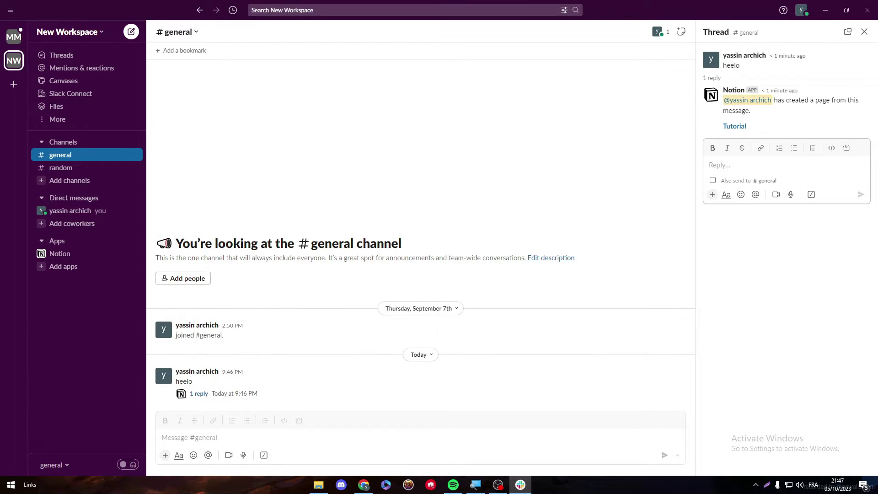
- Post the message 'Tutorial for Everyone' in #general, correcting typos along the way
click(320, 438)
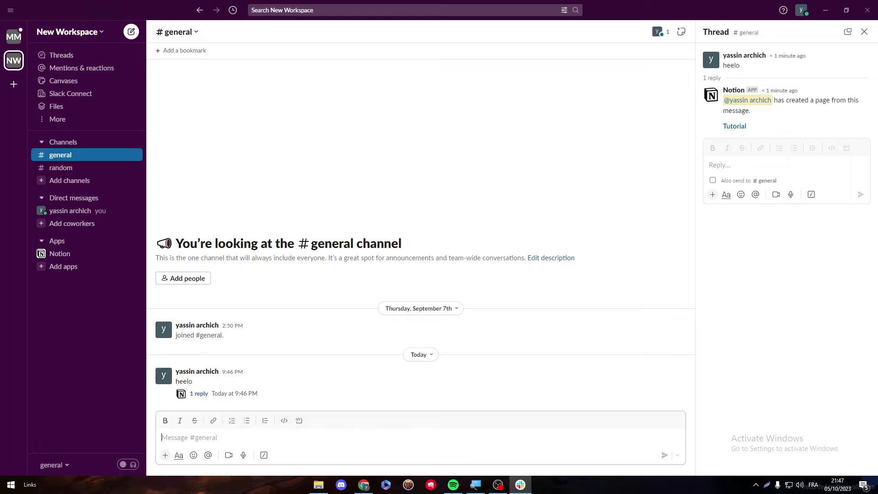
text(hell)
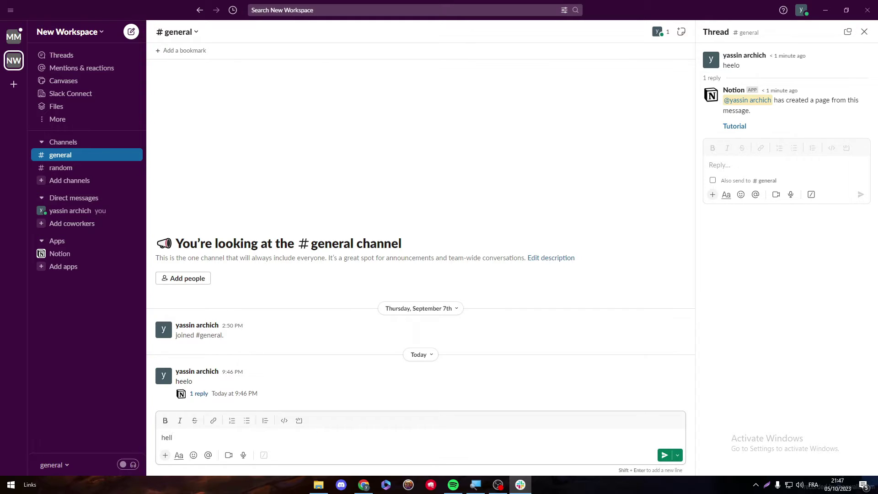
key(ctrl+a)
key(BackSpace)
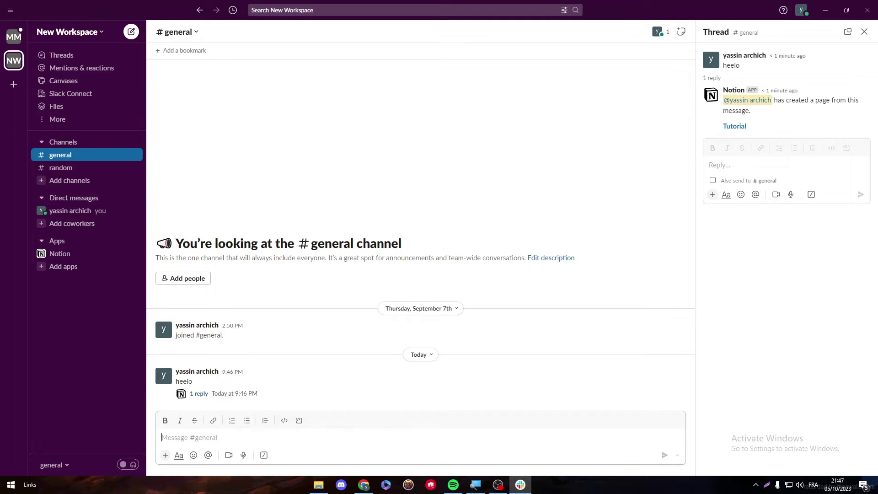
text(Tut)
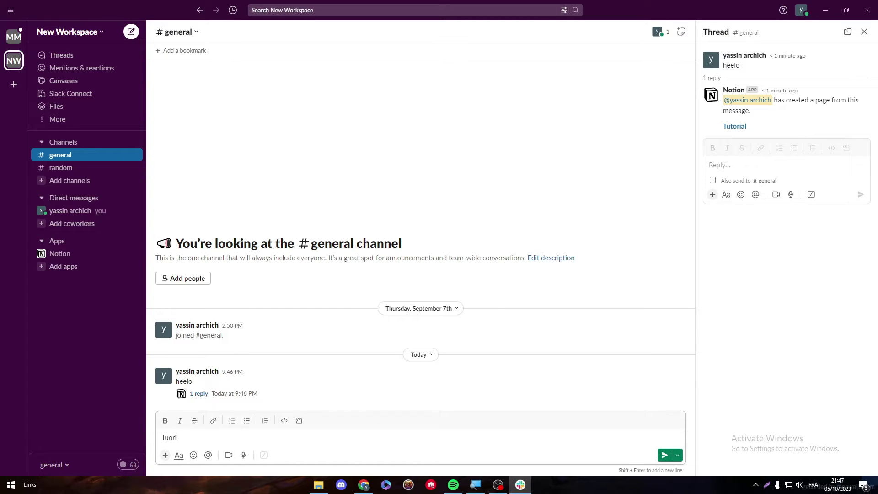
key(BackSpace)
text(torial for Everyone)
key(Return)
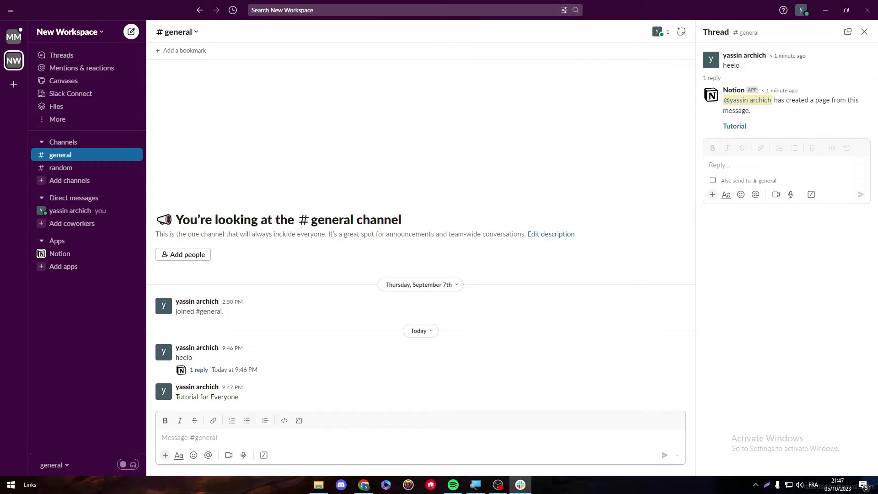
- Save the Tutorial for Everyone message to Notion's Journal as a public page titled 'Leave a like and subscribe'
click(530, 489)
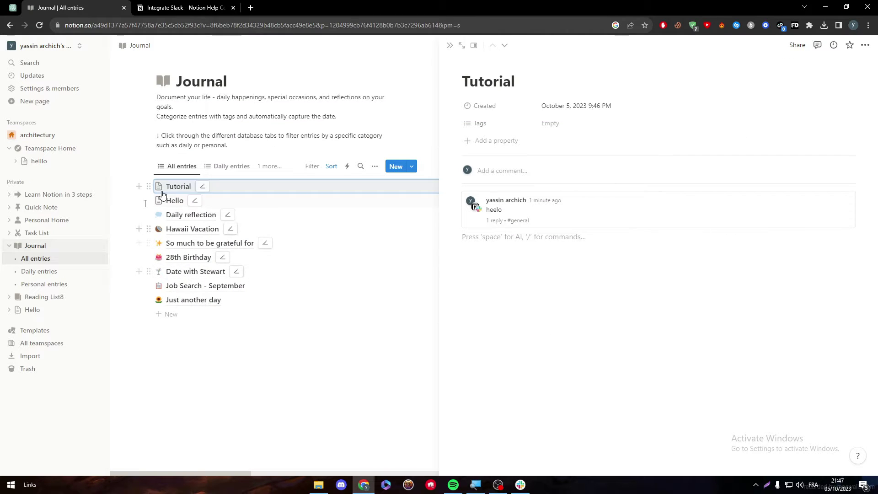
click(520, 485)
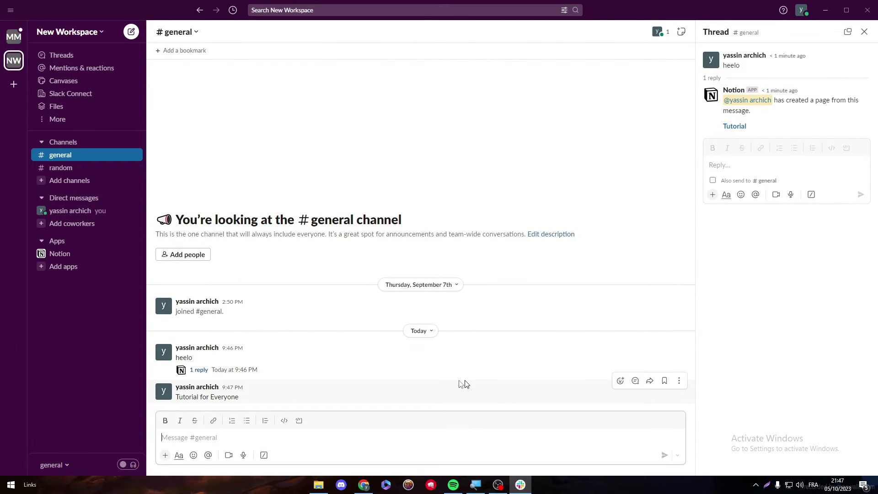
click(678, 381)
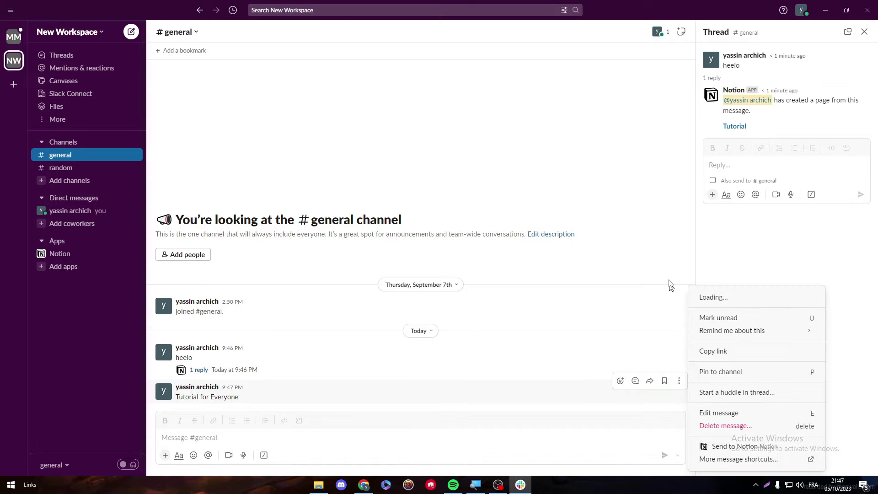
click(736, 446)
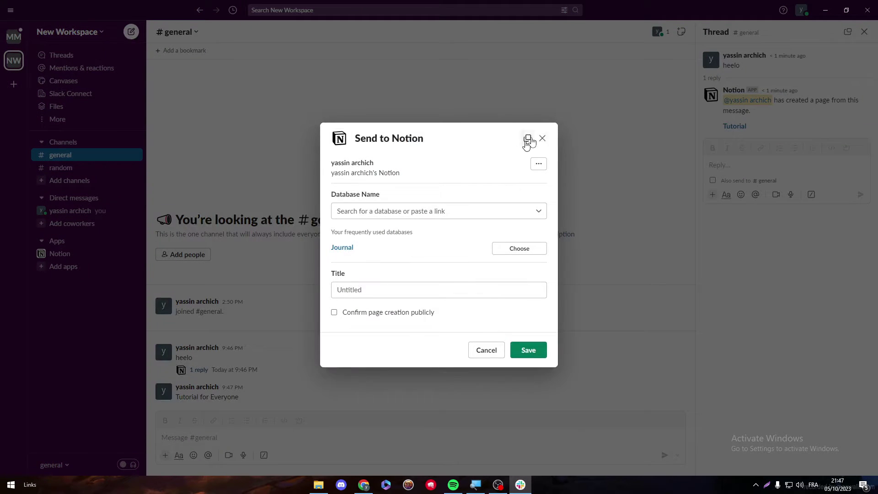
click(454, 212)
text(j)
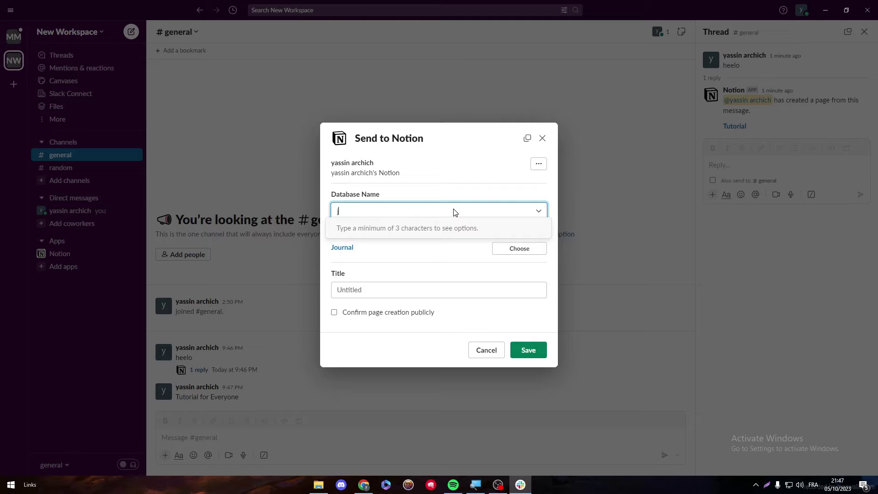
text(ou)
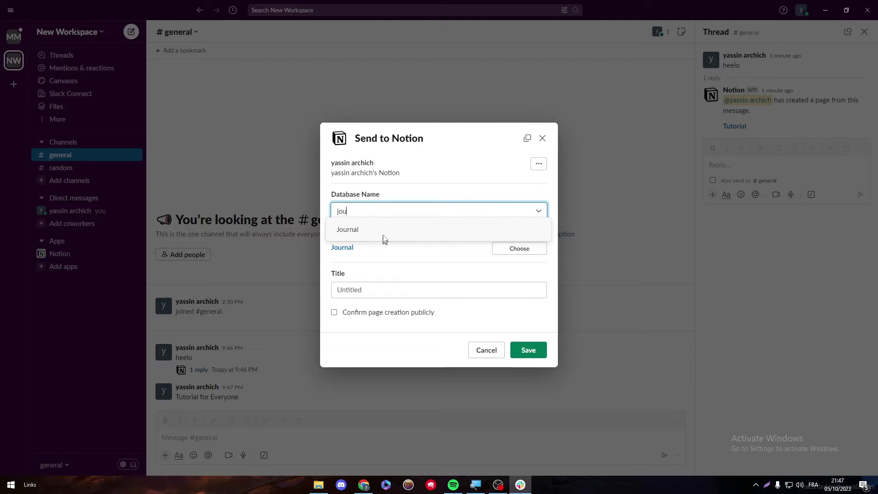
click(382, 240)
click(357, 290)
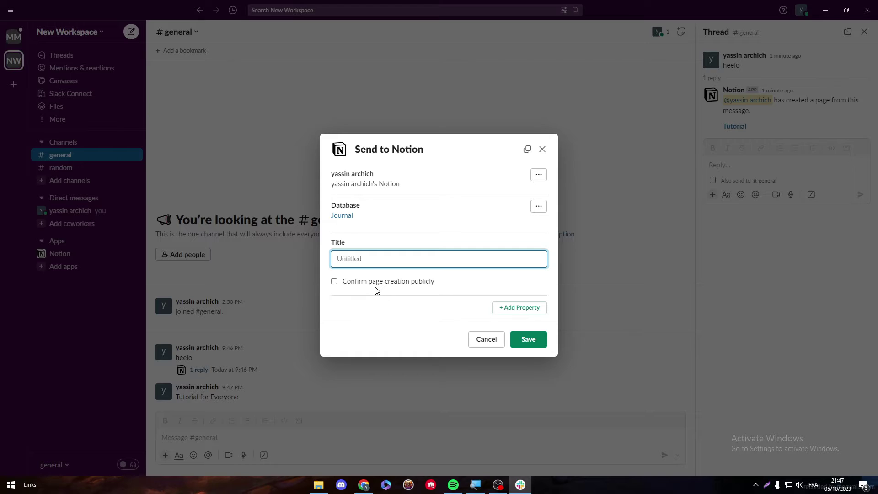
text(Leave a like and subscribe)
click(376, 283)
click(530, 343)
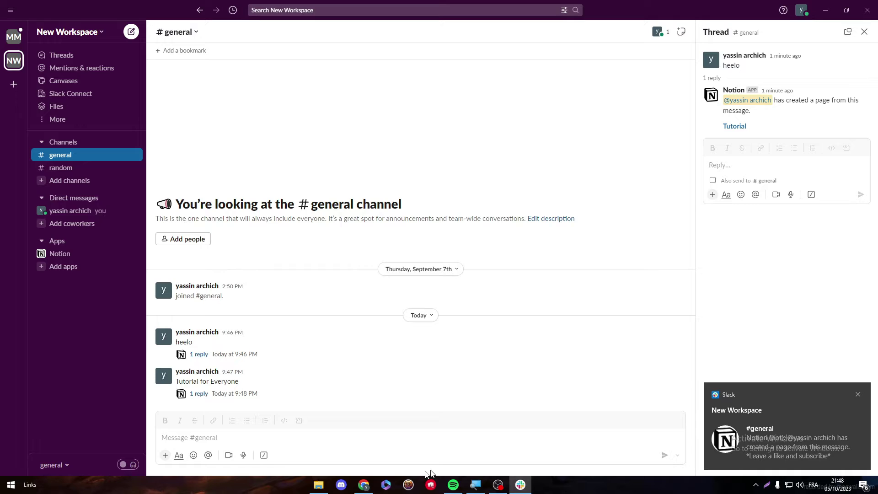
- Check the new Leave a like and subscribe page in the Journal, then return to the Integrate Slack help article
click(364, 485)
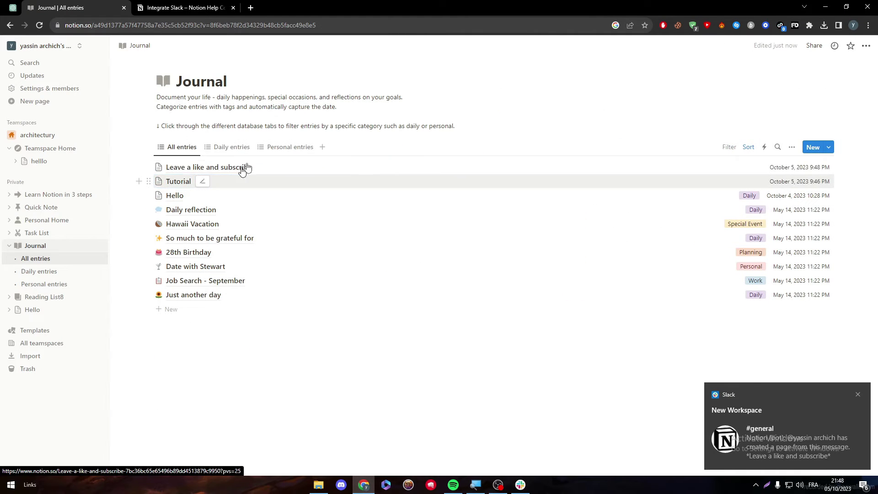
click(215, 177)
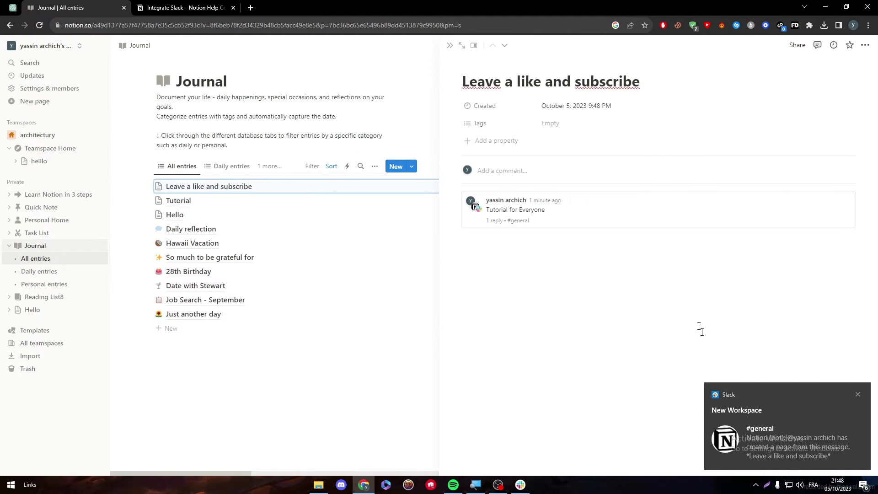
key(Return)
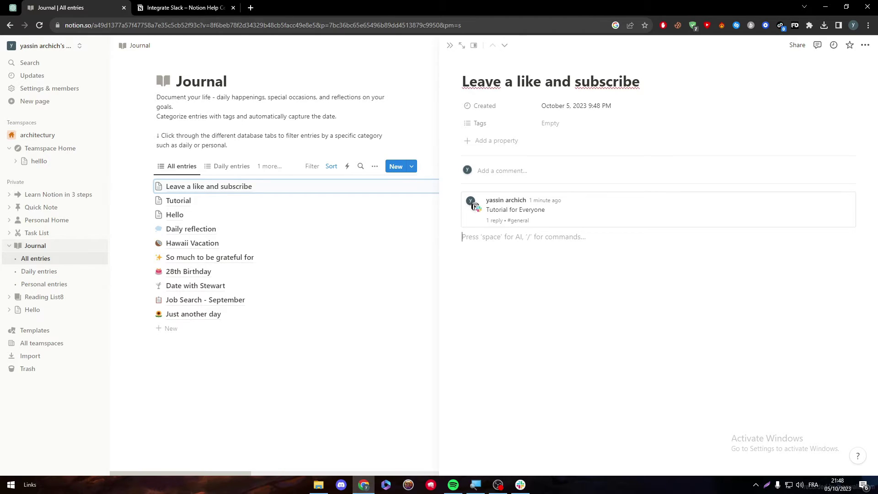
click(247, 381)
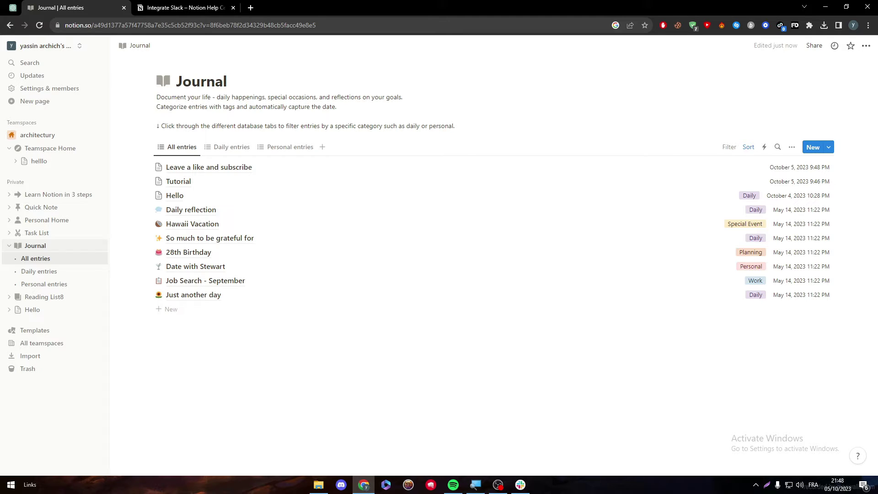
click(191, 7)
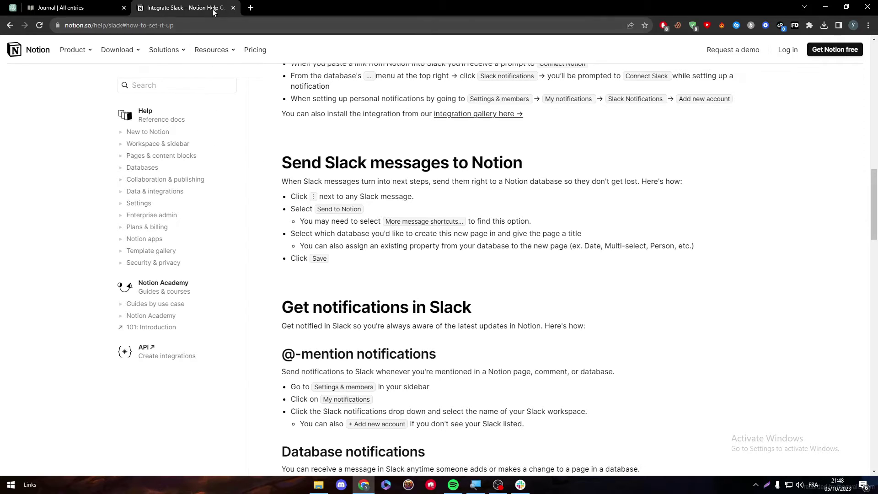
- Search the web for zapier in a new tab and open the Zapier site
click(250, 7)
text(zapier)
key(Return)
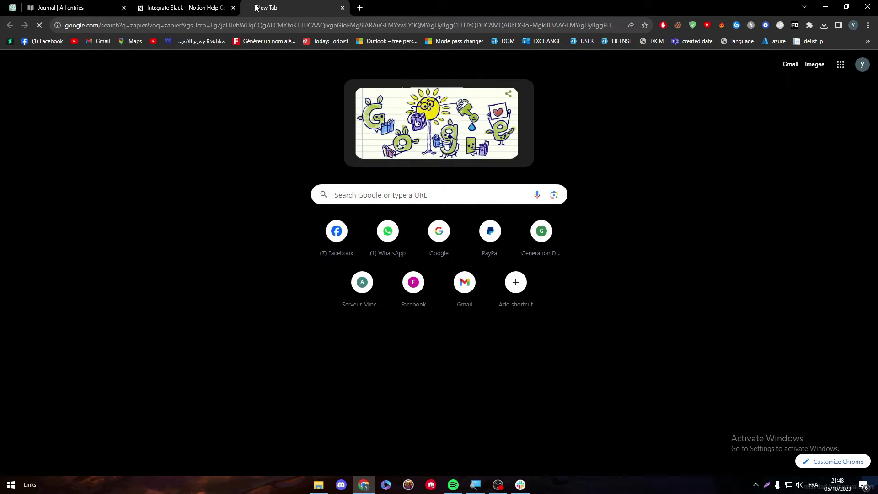
click(221, 154)
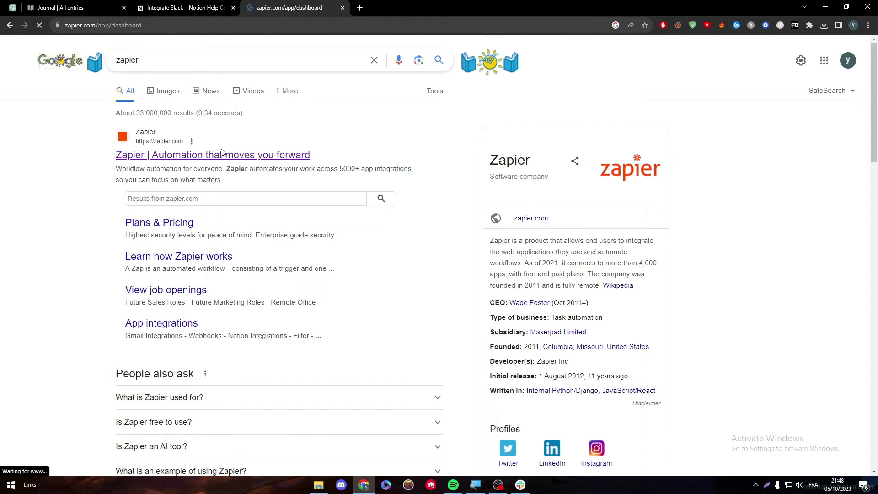
- Generate a zap from the description 'when a message is sent in slack create page in notion'
click(325, 236)
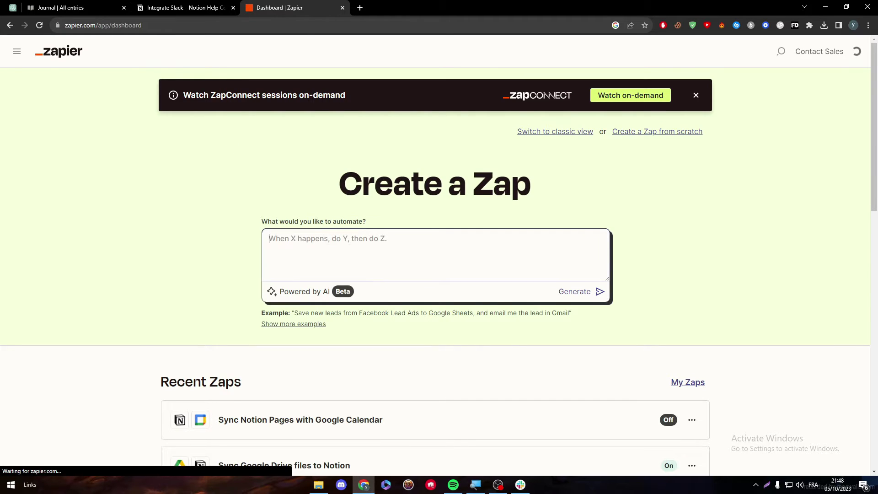
text(when a )
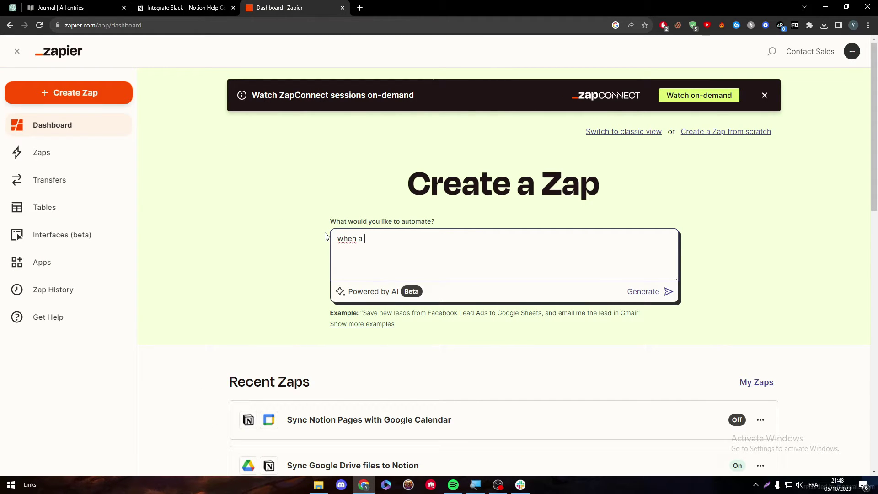
text(message was)
key(BackSpace)
key(BackSpace)
key(BackSpace)
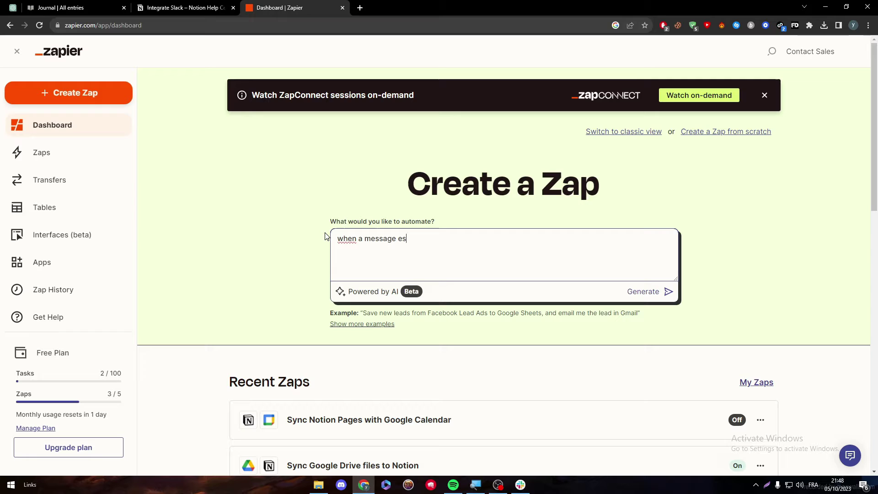
text(is sent)
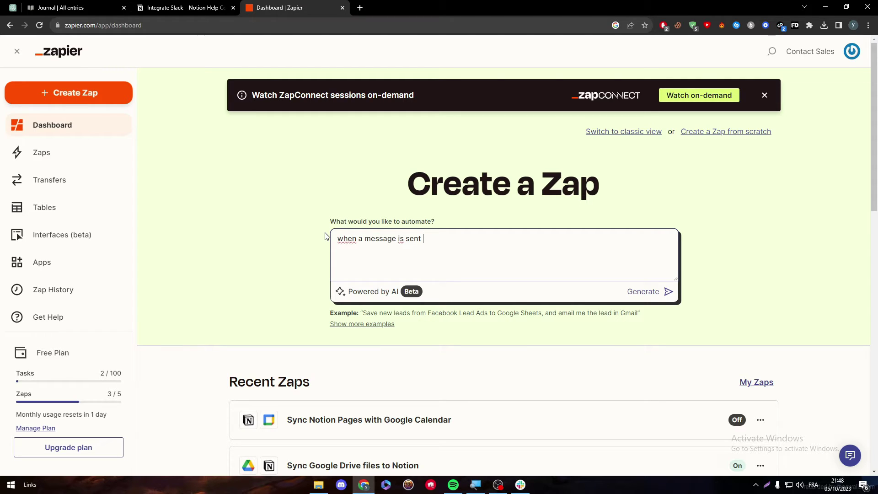
text( f)
key(BackSpace)
text(in slack create page in notion)
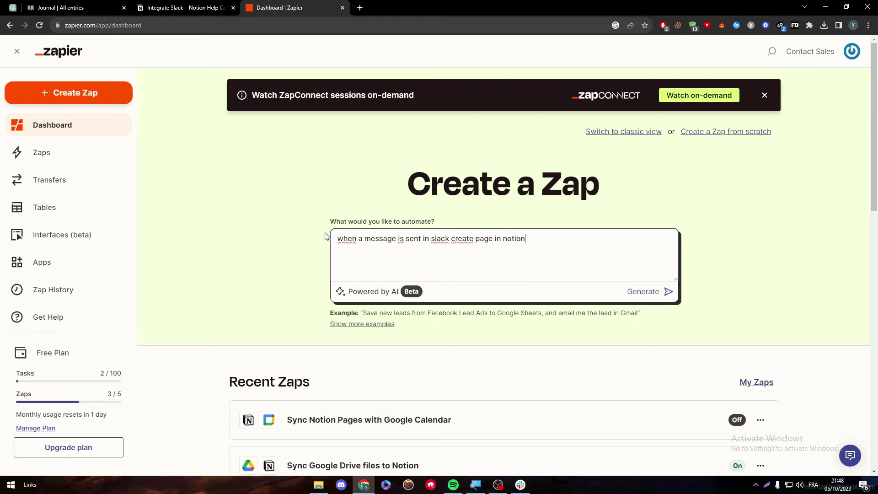
key(Return)
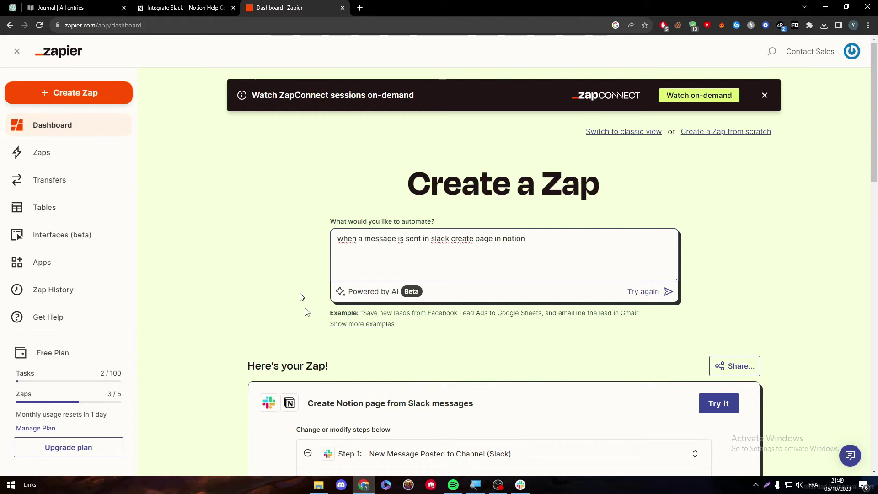
scroll(877, 202, down, 3)
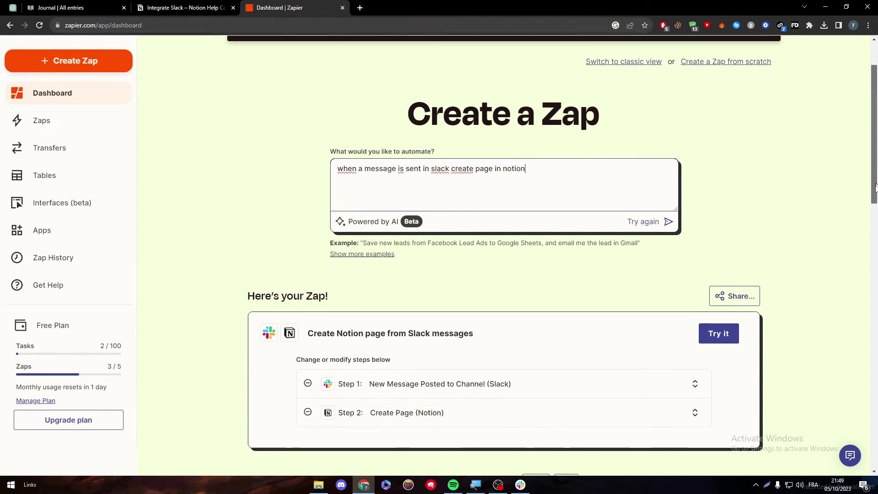
- Connect the draft zap's Slack trigger to New Workspace and set its channel to general
click(715, 241)
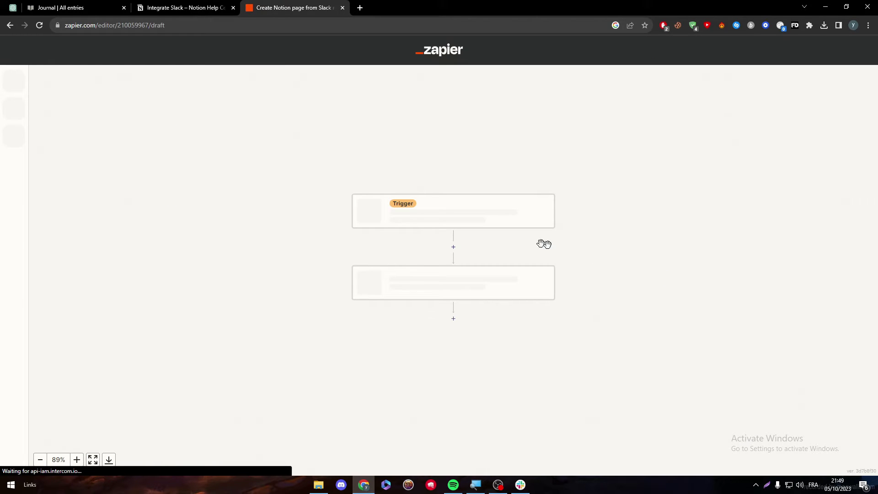
click(440, 224)
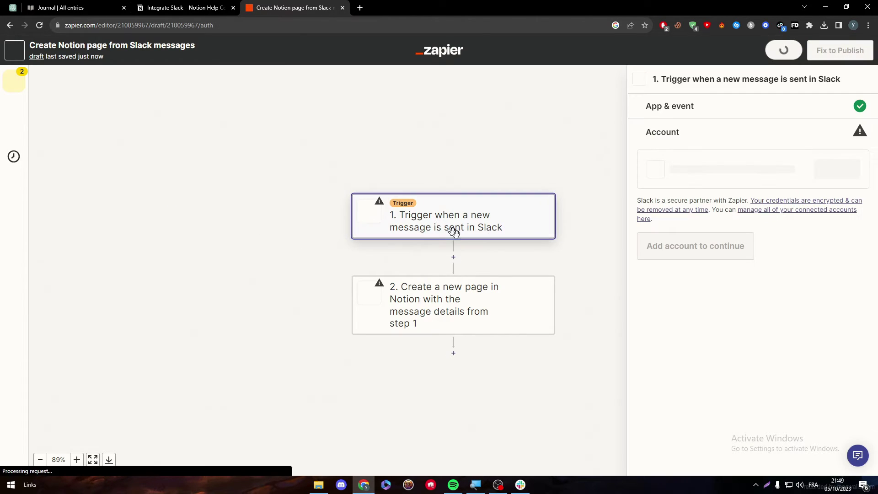
click(838, 169)
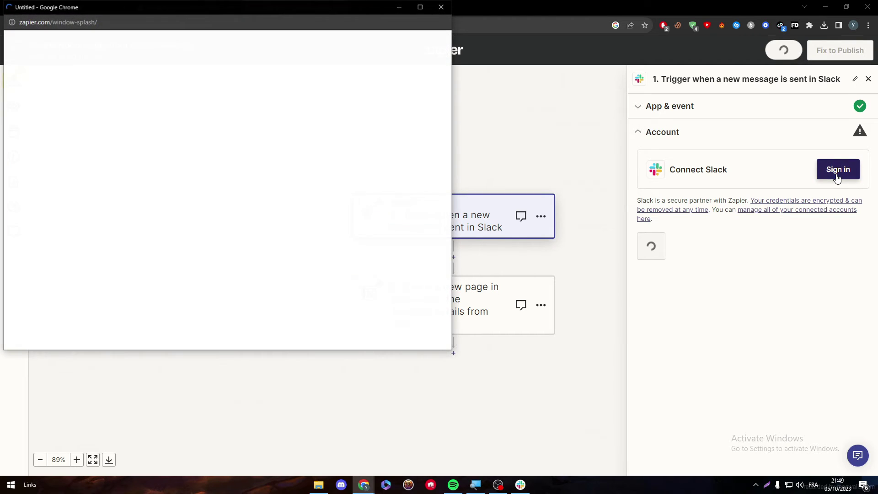
drag(301, 9, 441, 22)
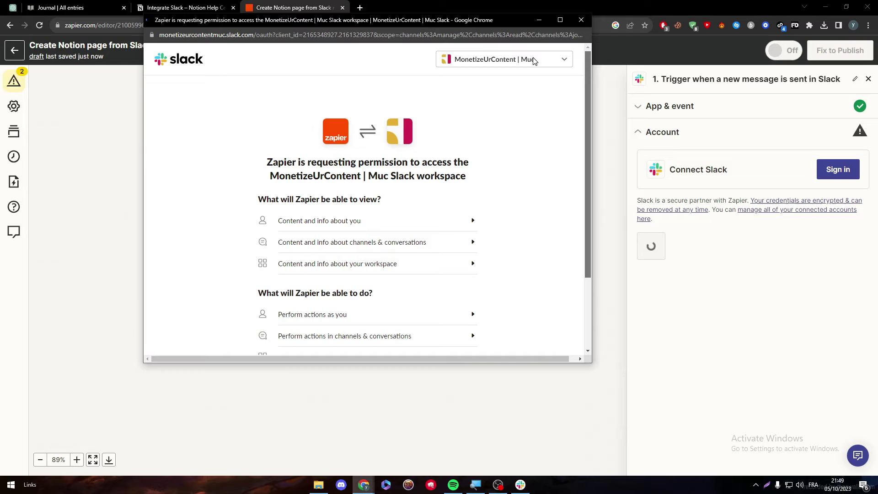
click(565, 60)
key(Escape)
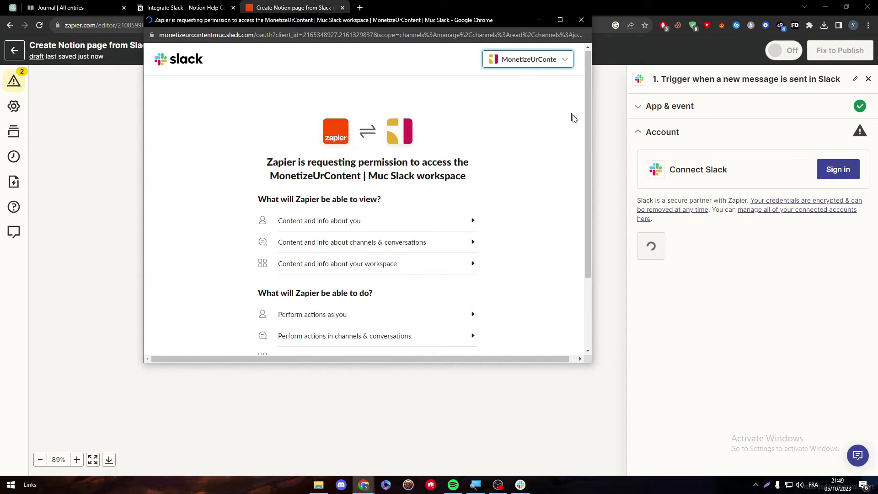
drag(590, 90, 590, 162)
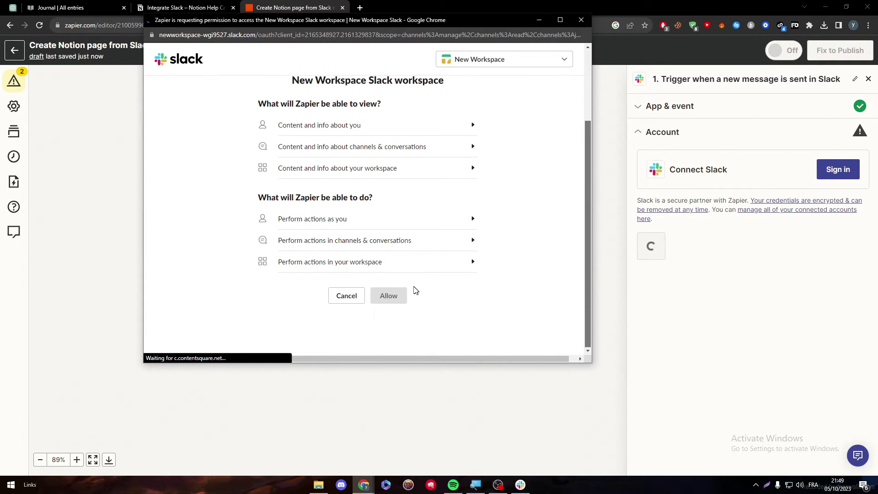
click(390, 299)
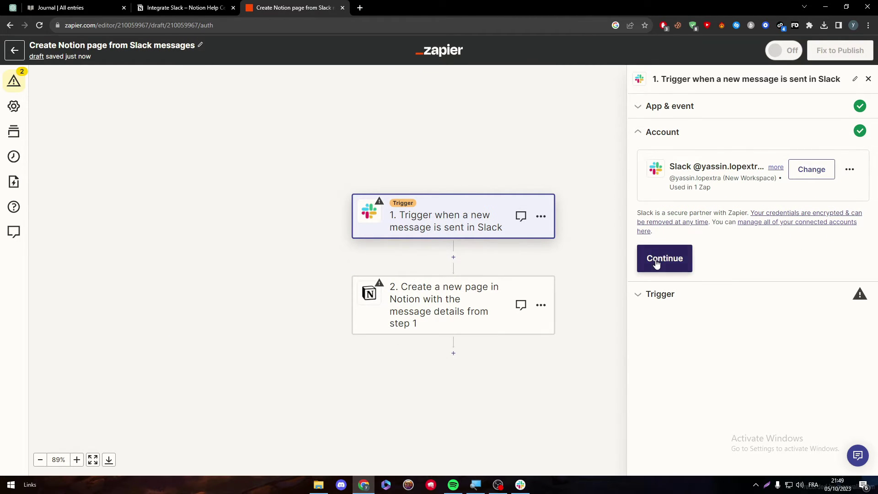
click(658, 260)
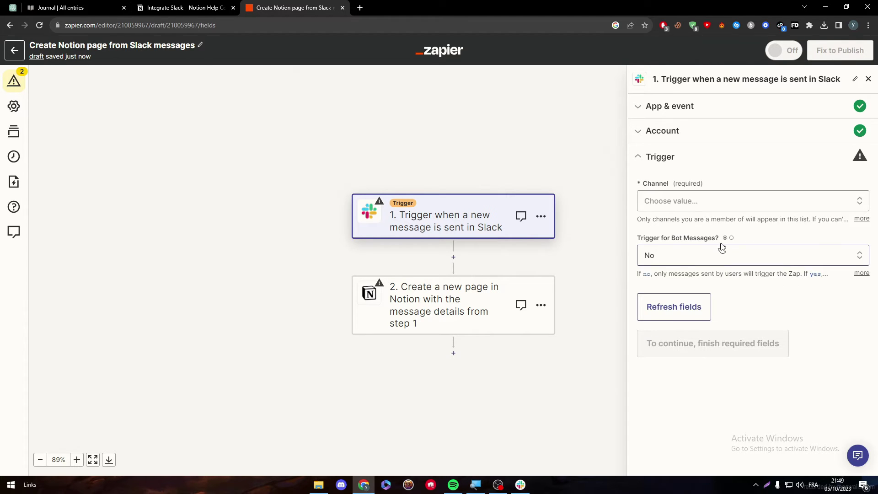
click(686, 202)
click(673, 300)
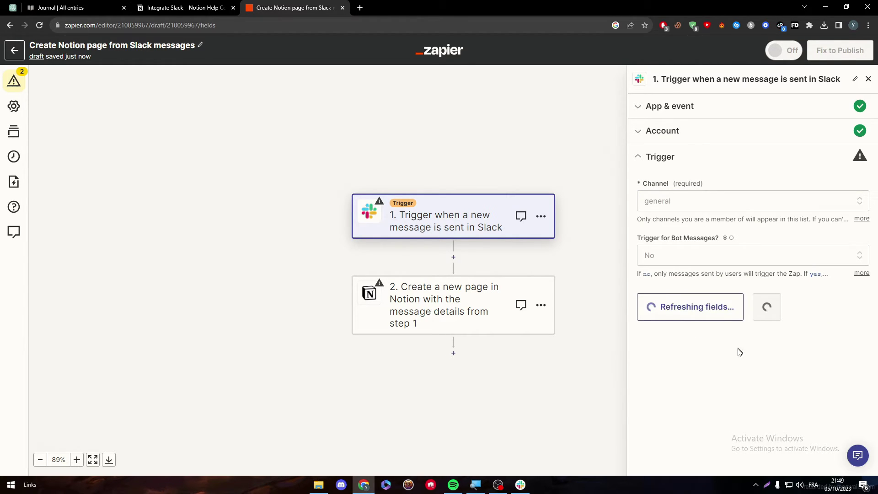
click(746, 311)
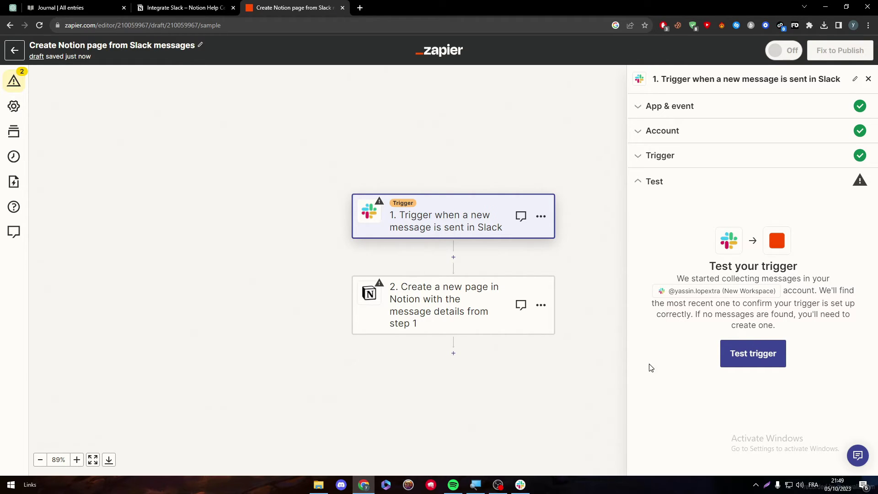
- Post the message 'hi zappier' in Slack's general channel
click(520, 485)
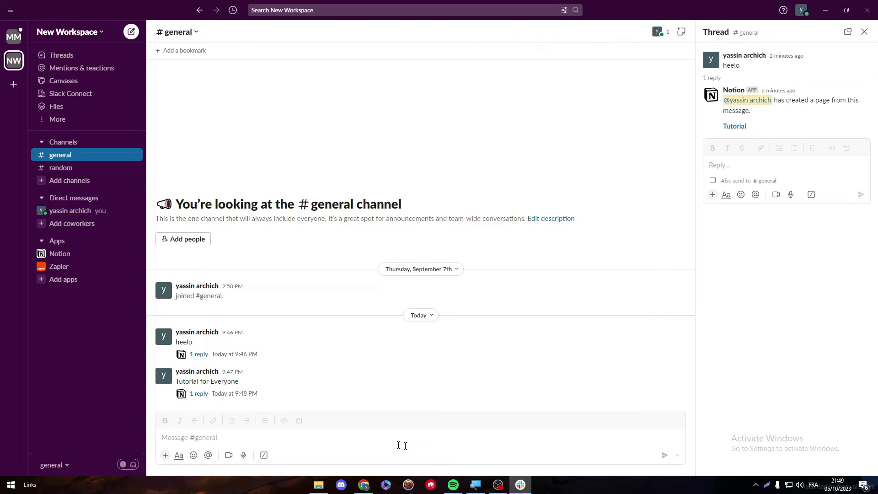
text(hi zap)
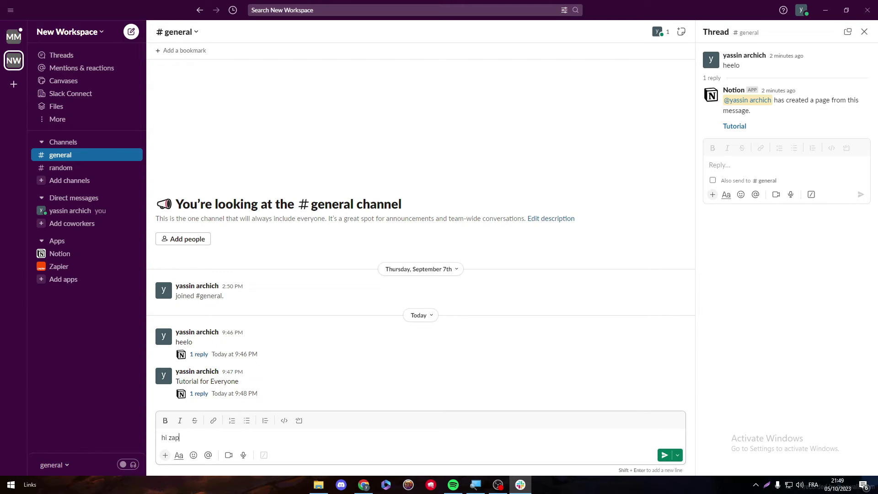
text(pier)
key(Return)
- Test the Slack trigger and review the pulled sample messages, including Message C 'Tutorial for Everyone'
click(521, 484)
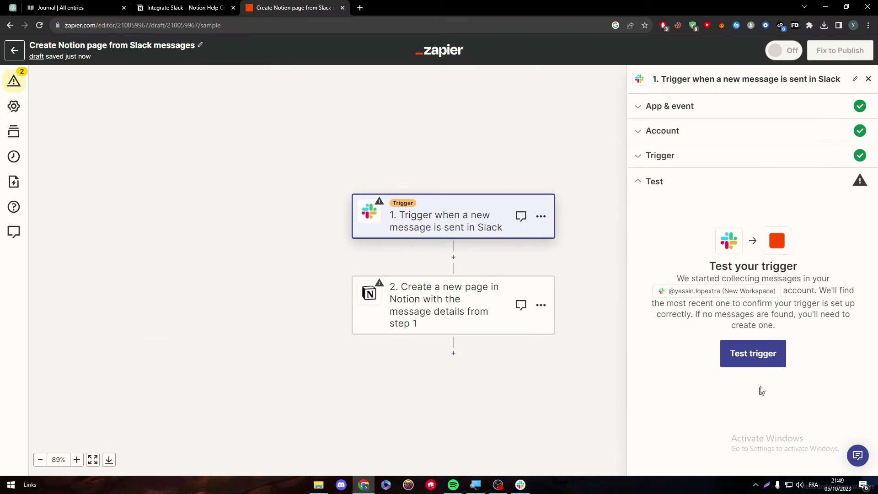
click(760, 355)
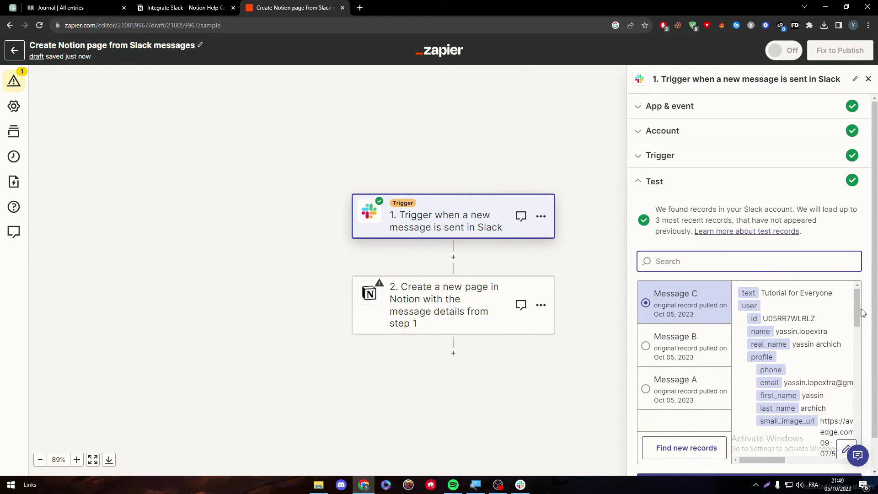
scroll(860, 312, down, 6)
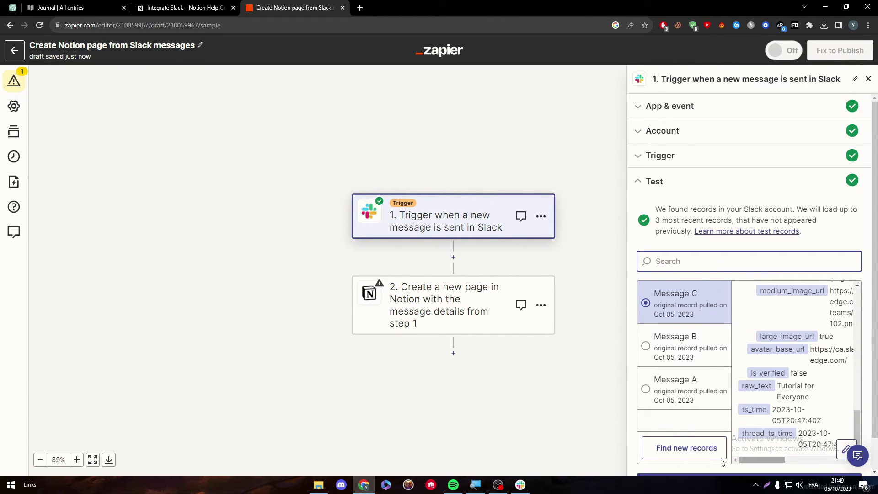
scroll(866, 380, down, 2)
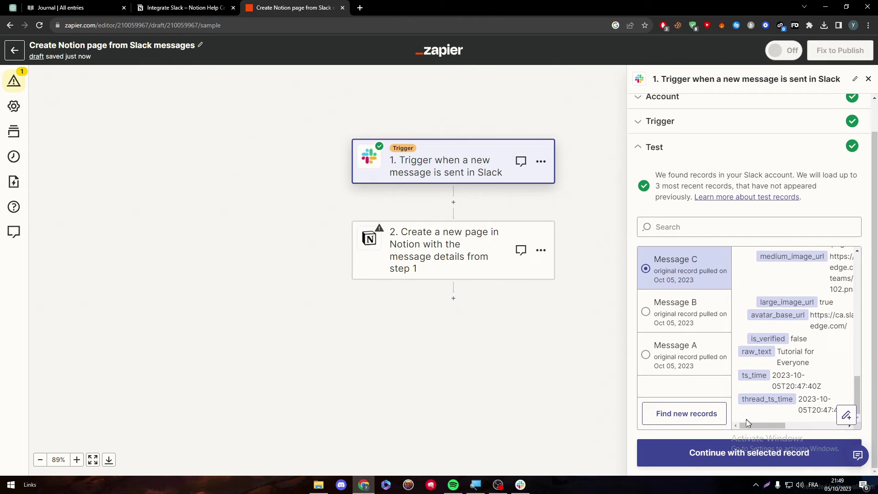
- Continue with Message C, connect the first Notion account, and choose helllo as Parent Page
click(733, 456)
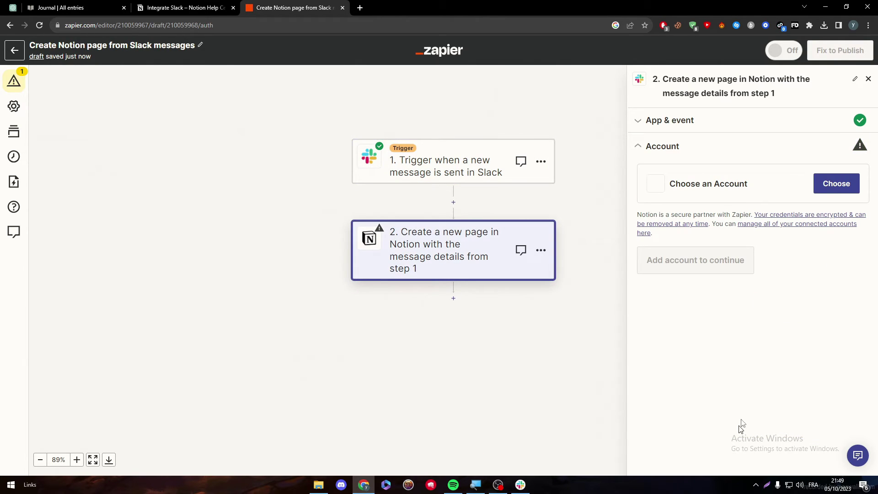
click(820, 188)
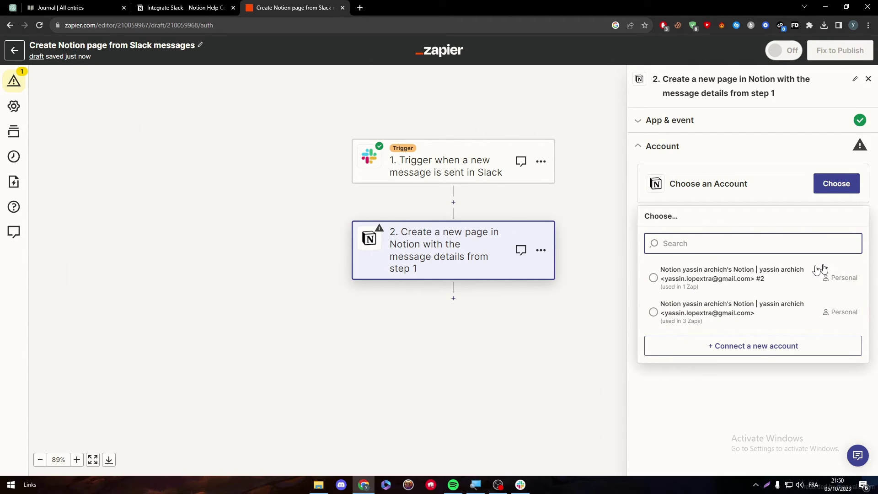
click(663, 286)
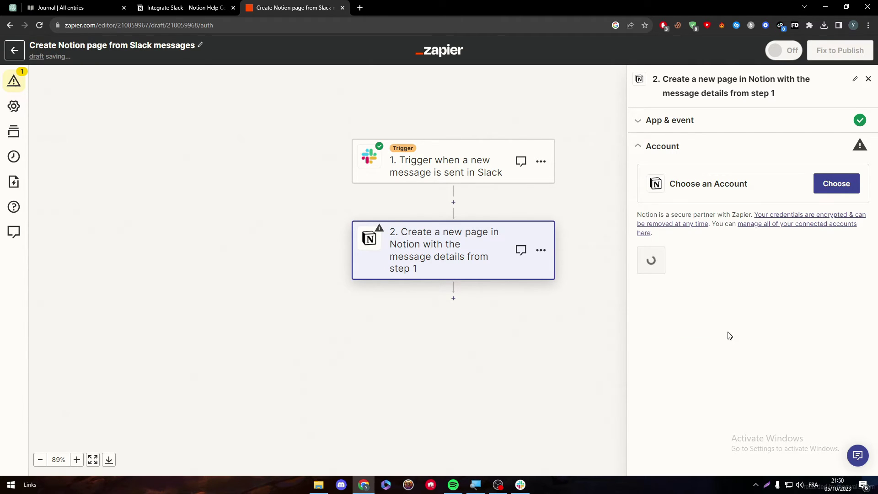
click(664, 299)
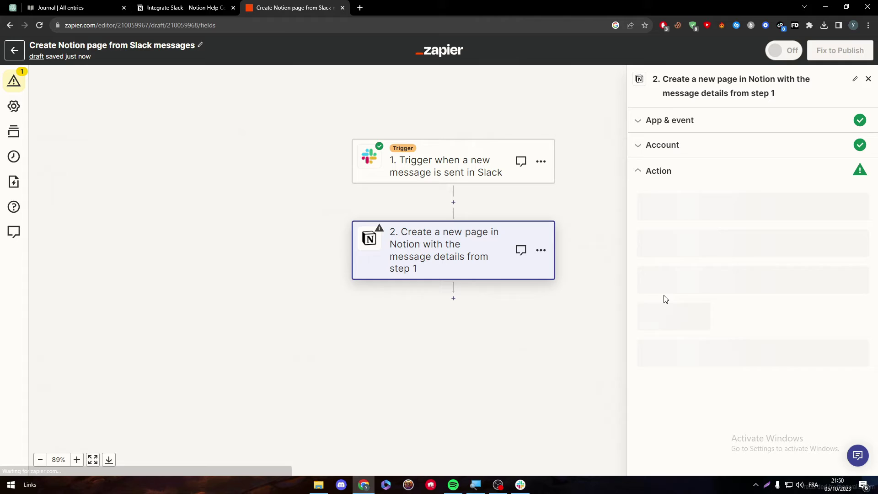
click(693, 215)
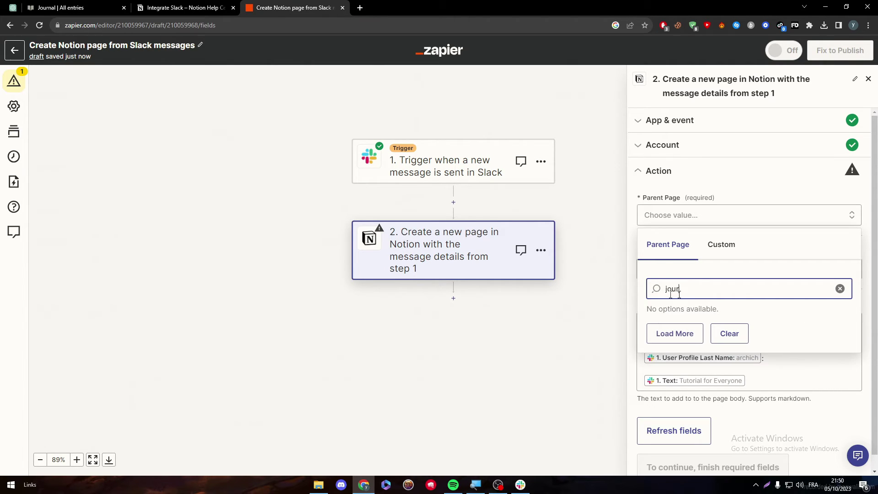
key(BackSpace)
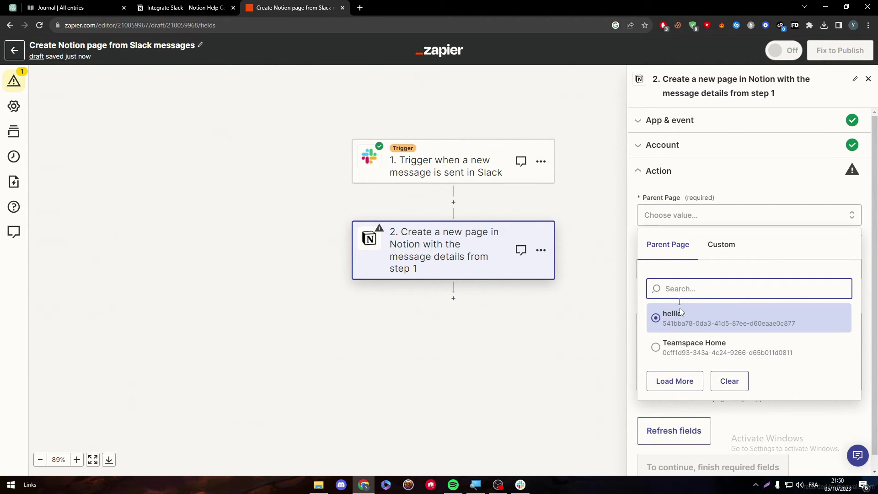
click(677, 325)
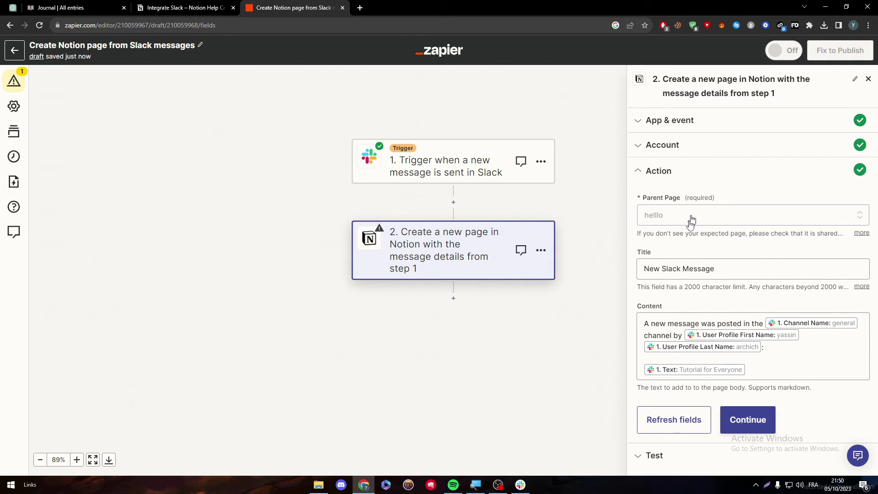
- Switch the Notion step to the other connected account and clear the chosen parent page
click(661, 144)
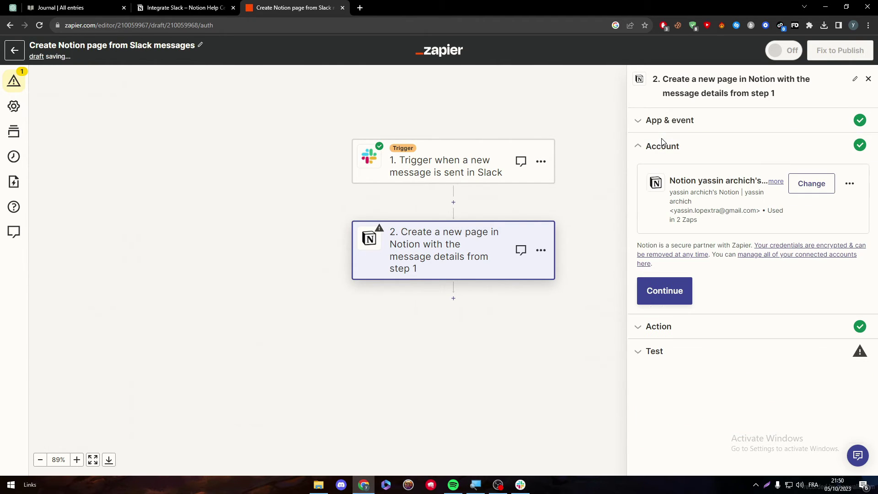
click(807, 183)
click(733, 342)
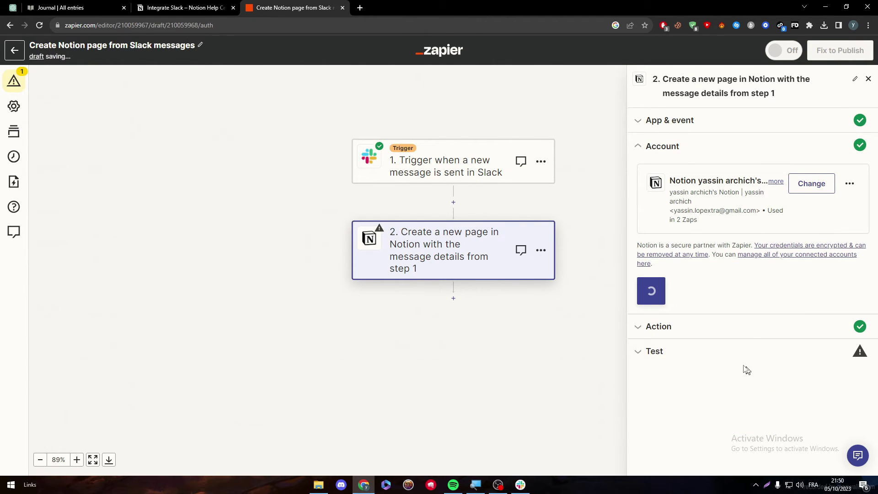
click(695, 334)
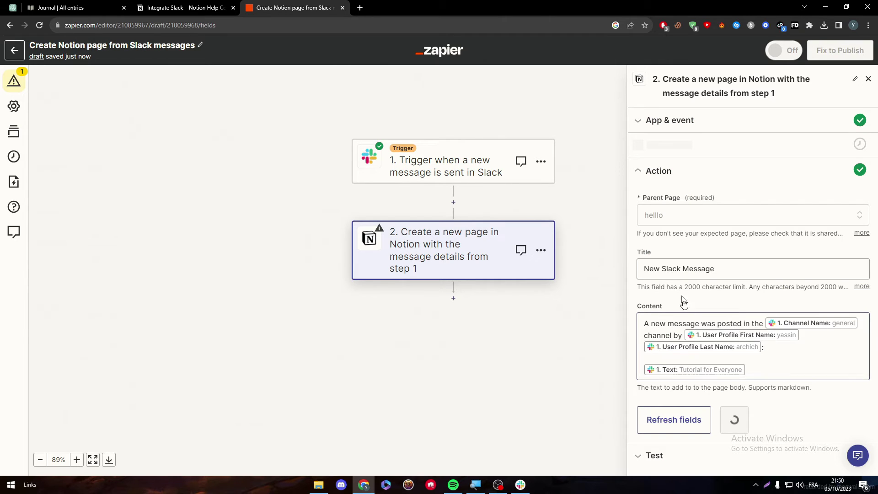
click(680, 215)
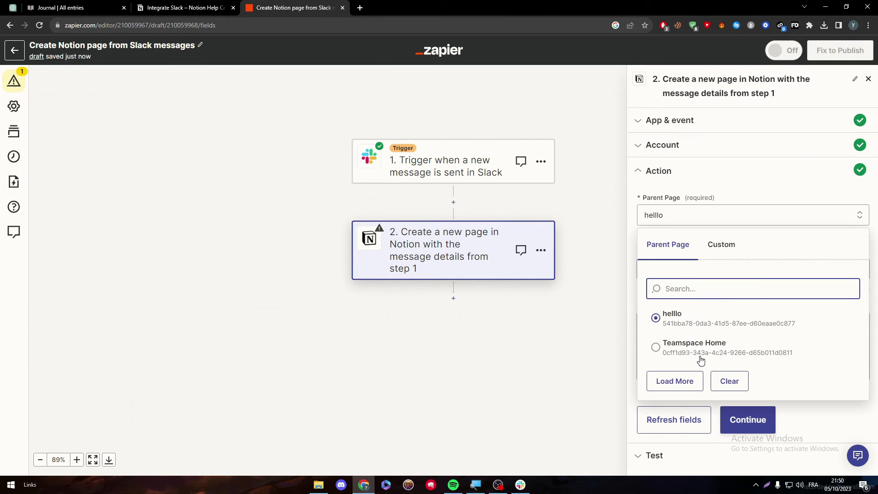
click(727, 346)
click(714, 390)
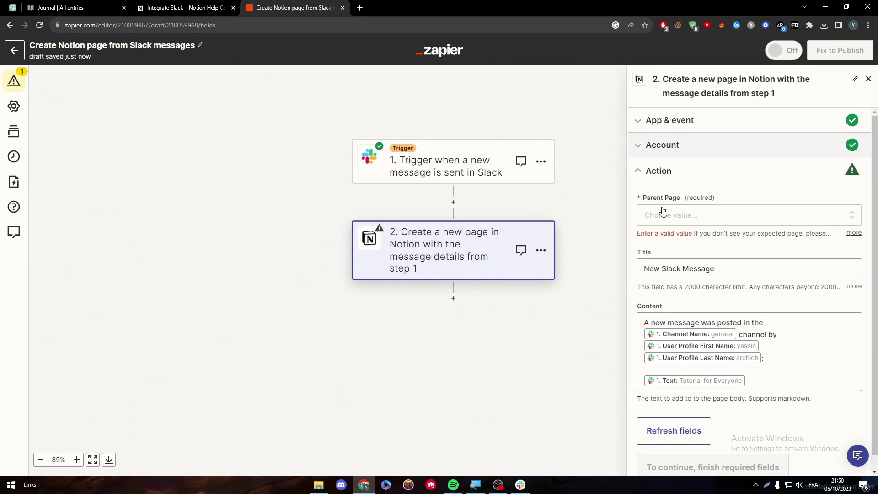
- Re-select helllo as Parent Page and continue to the Notion action's test section
click(675, 153)
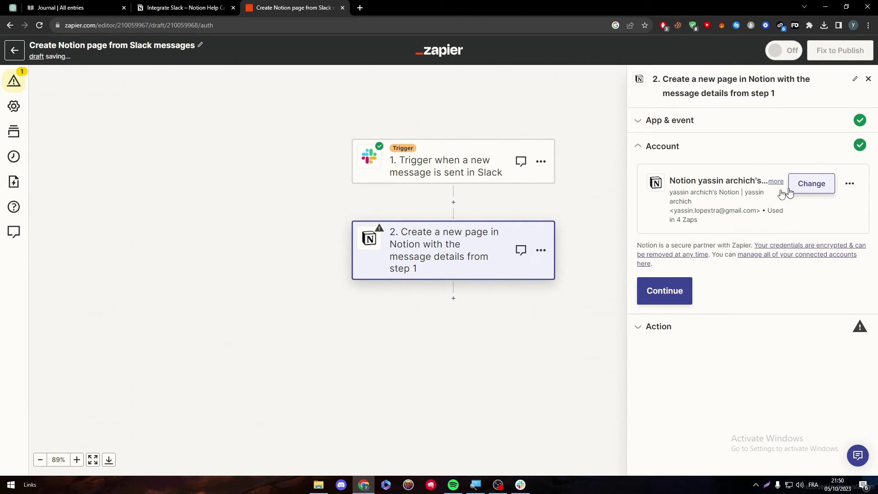
click(850, 183)
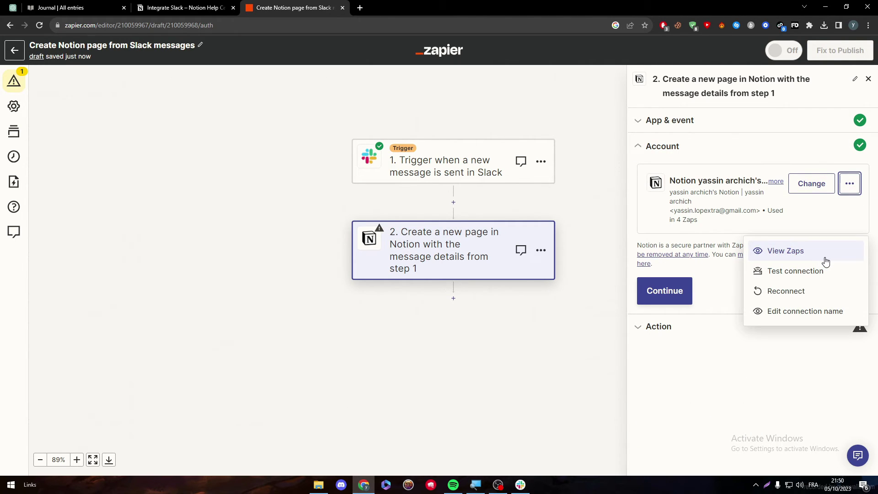
click(821, 319)
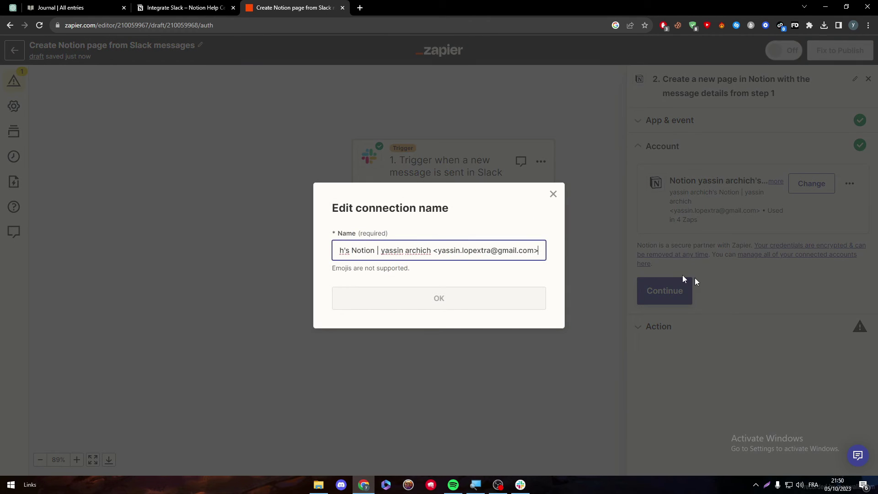
click(553, 194)
click(681, 289)
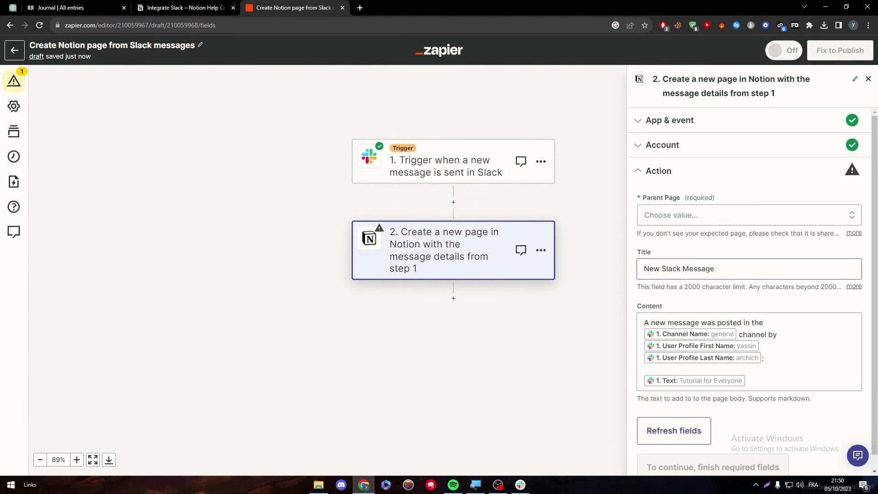
click(714, 269)
click(712, 231)
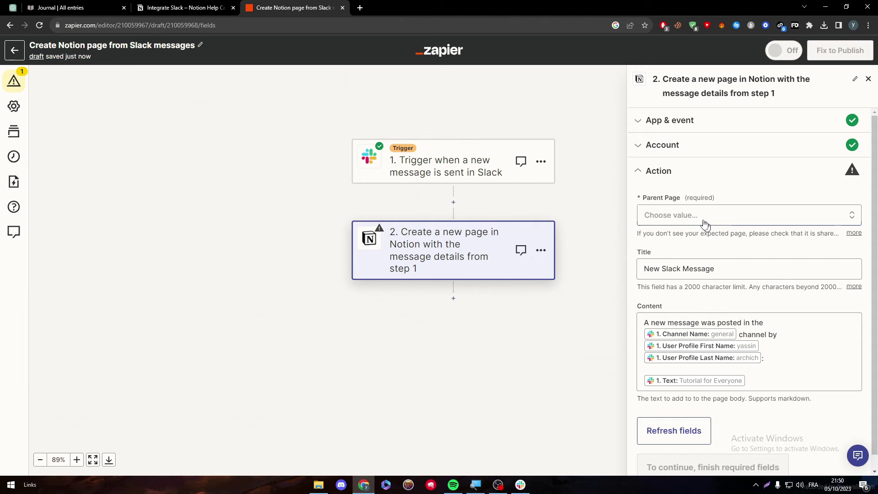
click(700, 219)
click(670, 314)
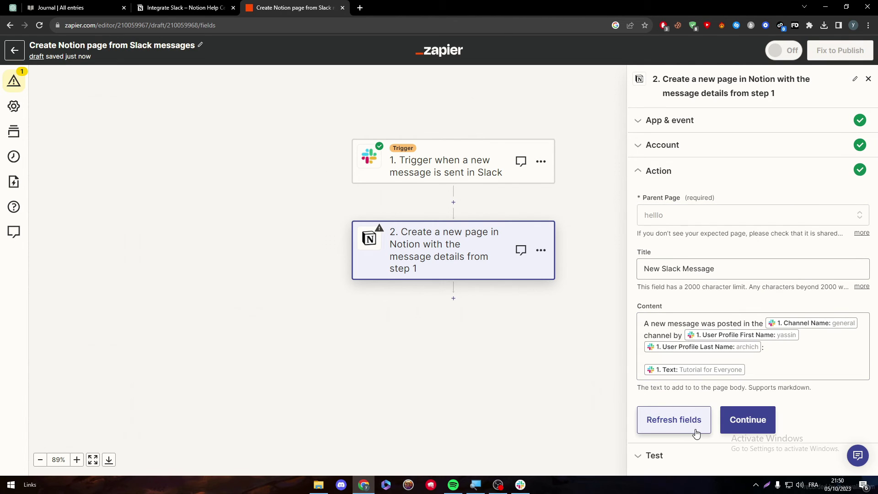
click(743, 426)
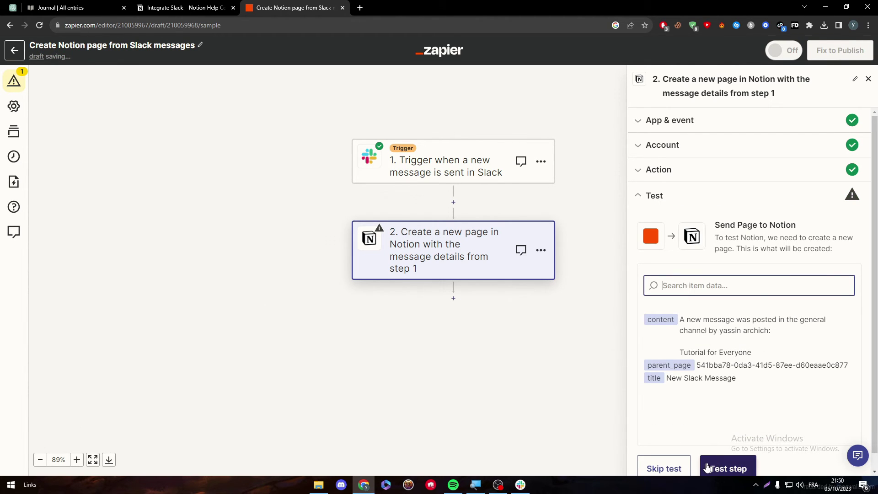
- Skip the Notion action test, publish the zap, and dismiss the 'Your Zap is on!' message
click(669, 469)
click(478, 275)
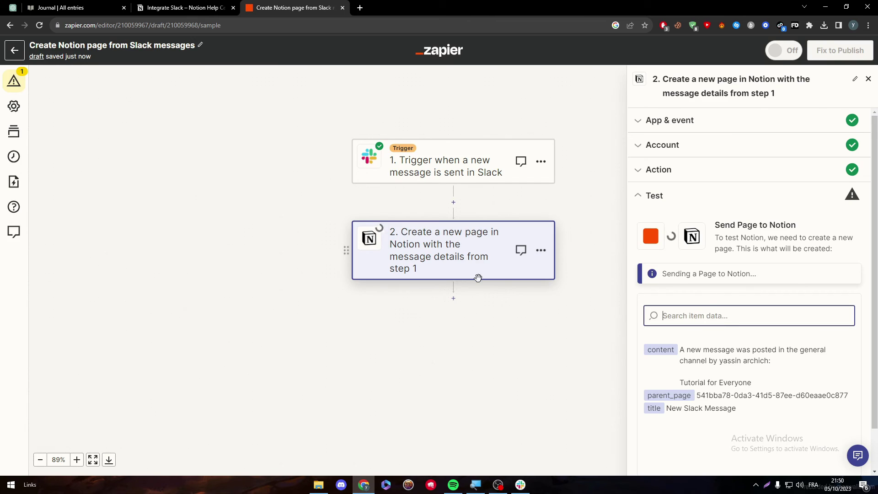
click(786, 328)
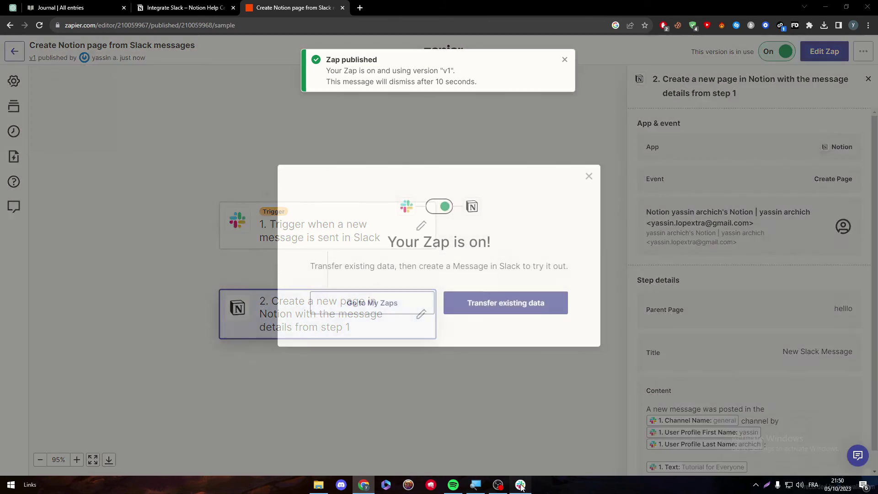
click(522, 484)
click(524, 482)
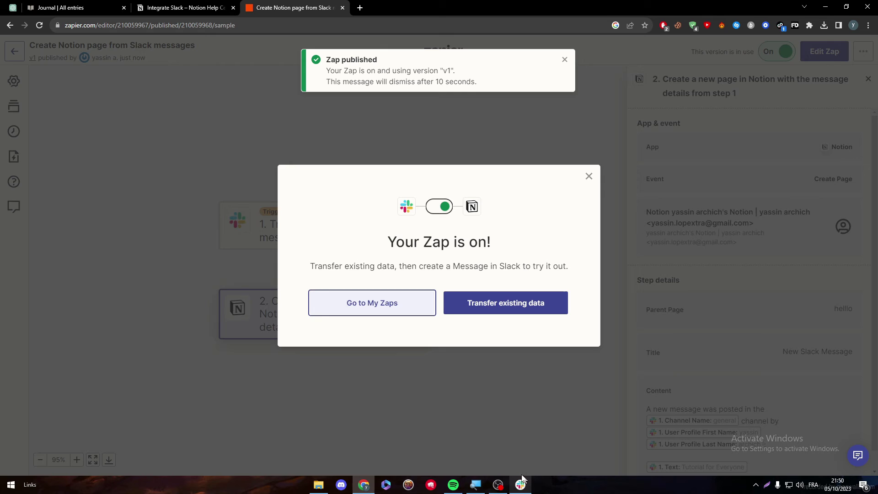
click(589, 176)
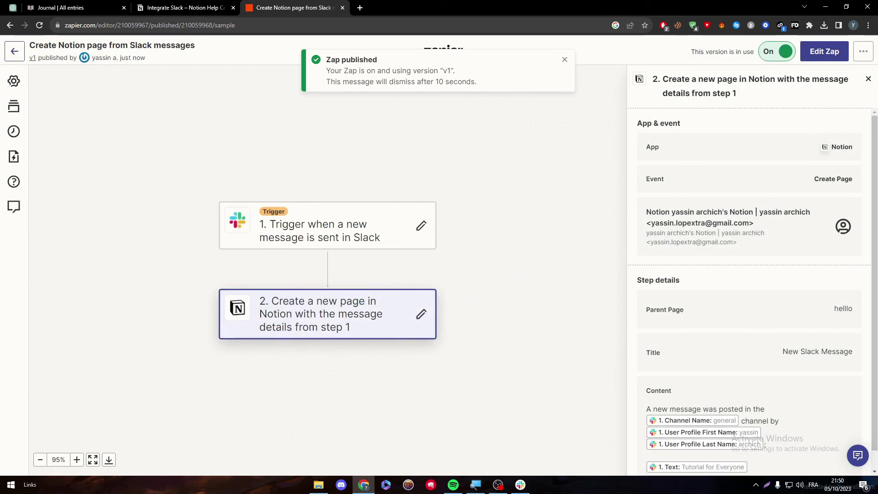
click(520, 484)
- Post 'ezaezaeaz' in Slack's general channel and return to the Notion tab
text(ezaezaeaz)
key(Return)
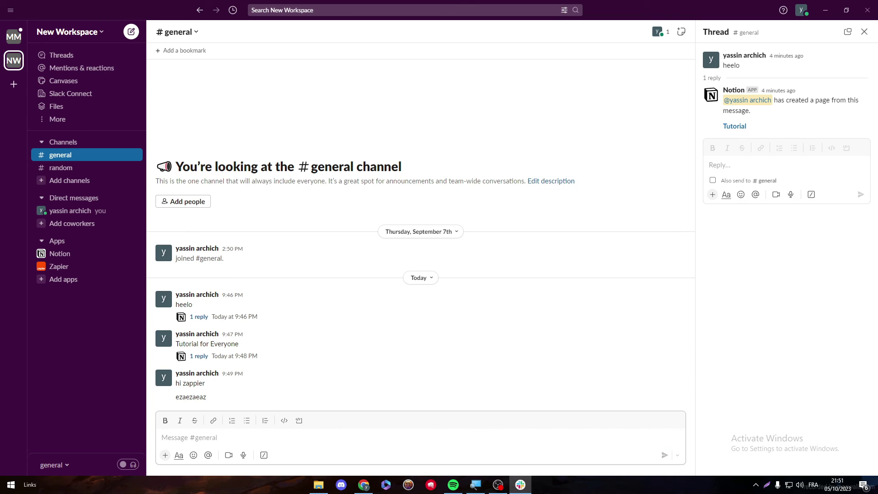
click(520, 484)
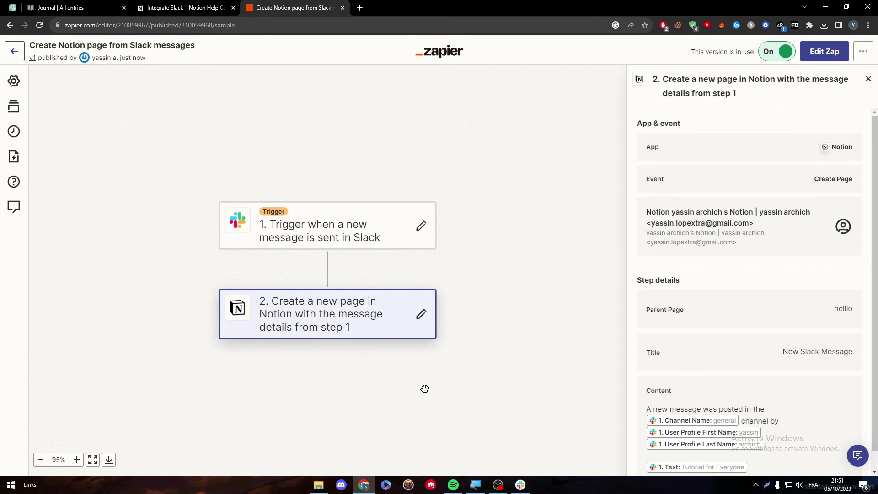
click(51, 8)
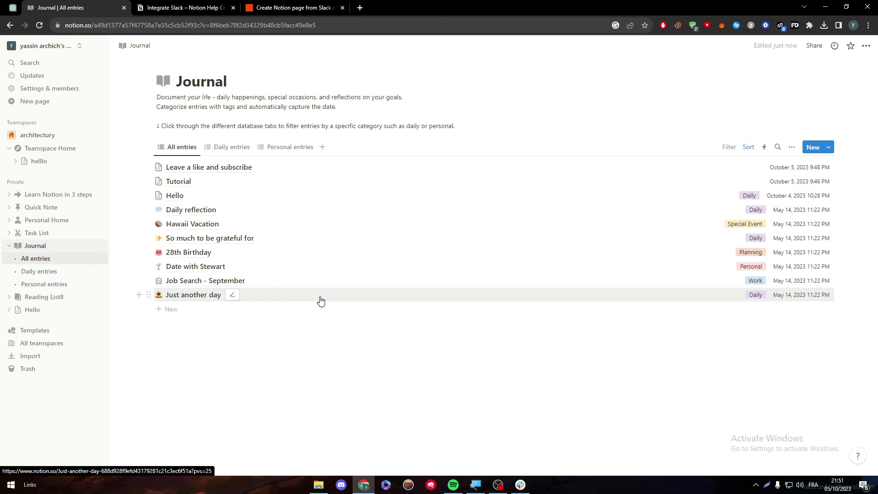
- Open the New Slack Message page under helllo and compare its ezaezaeaz text with Slack
click(43, 162)
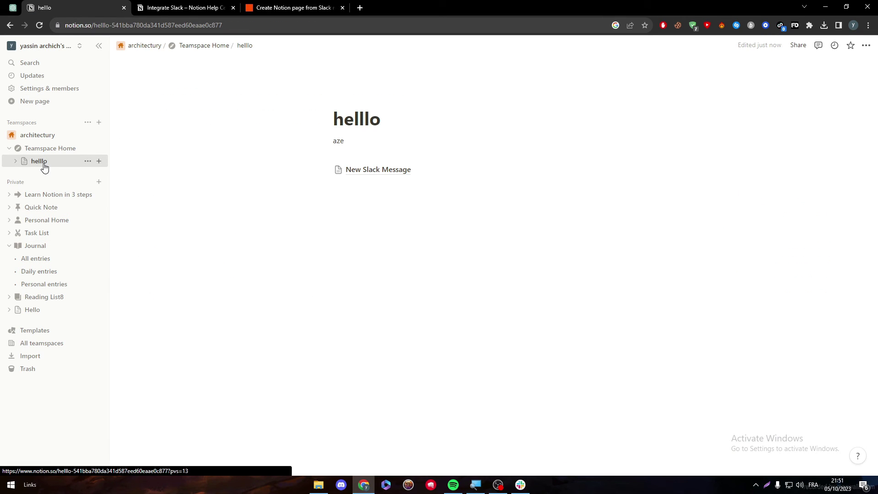
click(387, 175)
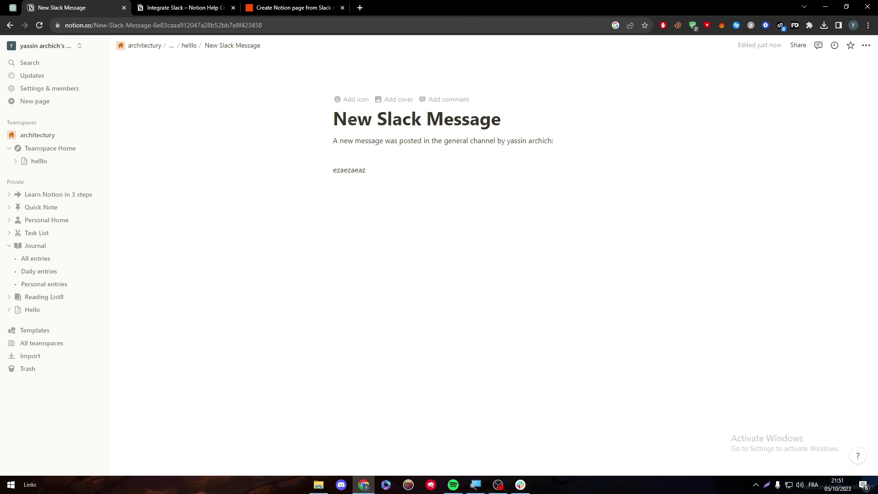
drag(348, 120, 481, 121)
click(415, 140)
click(521, 484)
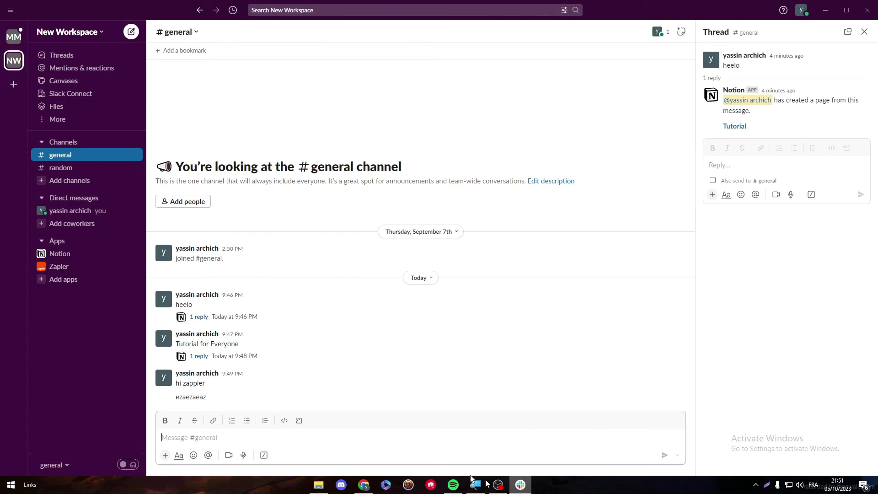
double_click(203, 397)
click(418, 435)
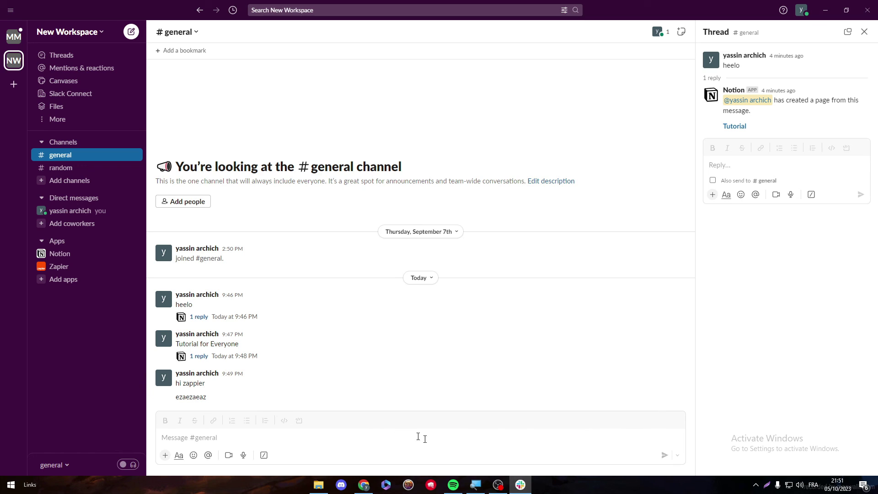
click(520, 485)
double_click(398, 120)
click(333, 120)
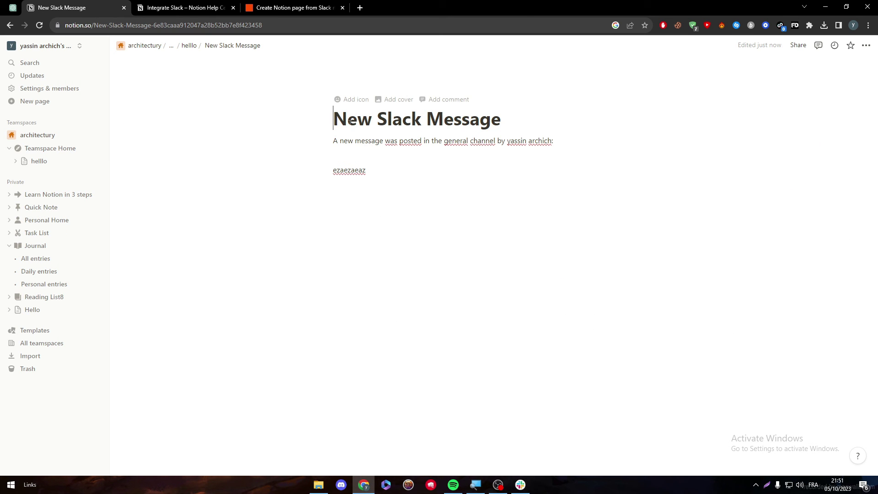
drag(345, 120, 486, 140)
click(399, 134)
drag(396, 141, 554, 143)
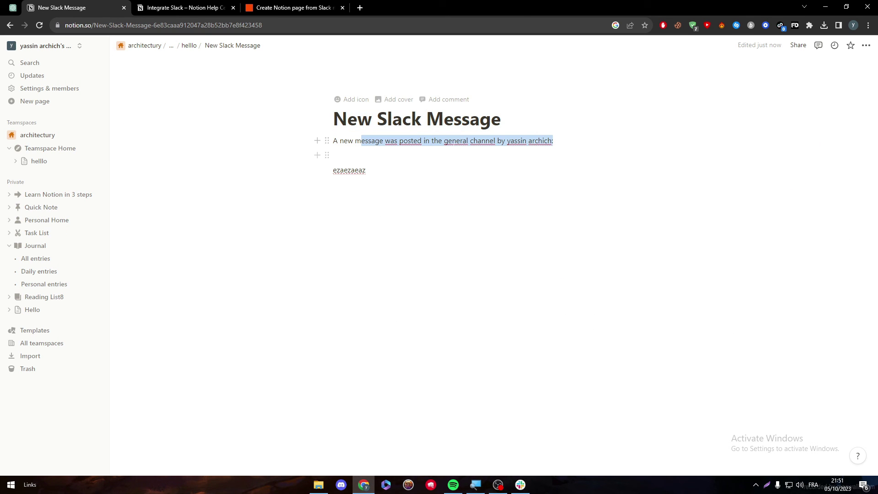
click(476, 164)
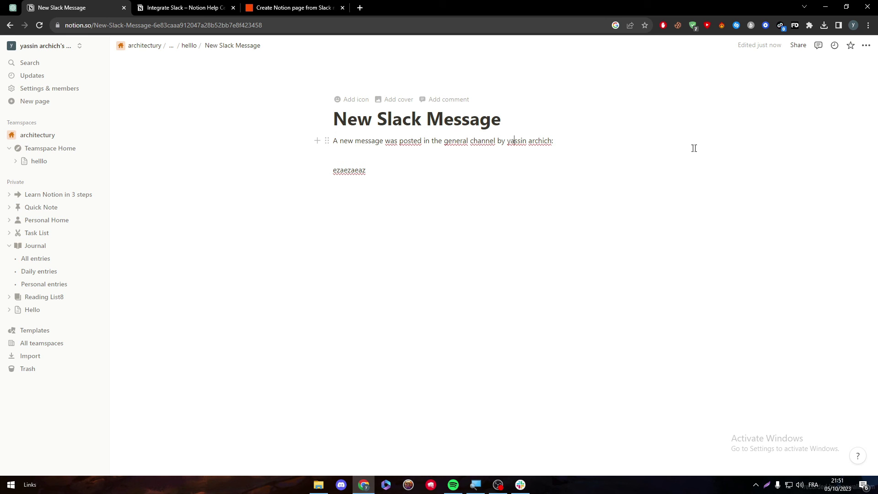
- Add a new line reading 88 below the ezaezaeaz text
click(38, 62)
click(37, 74)
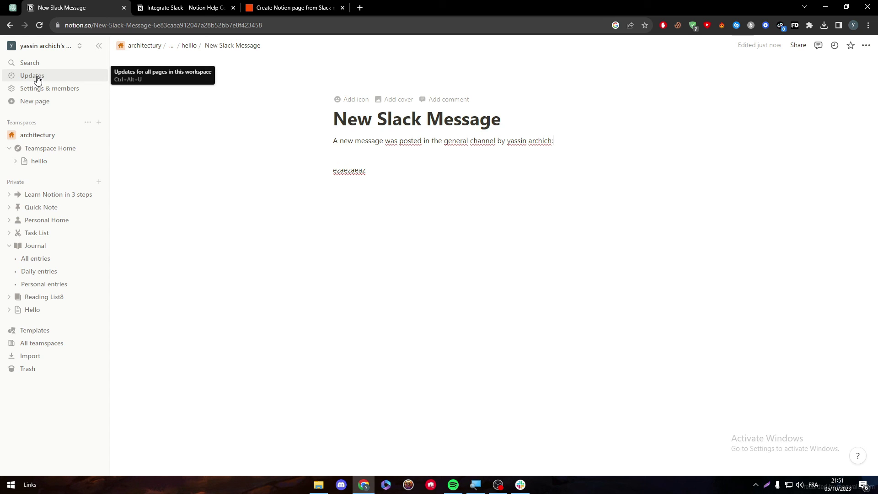
click(384, 294)
text(88)
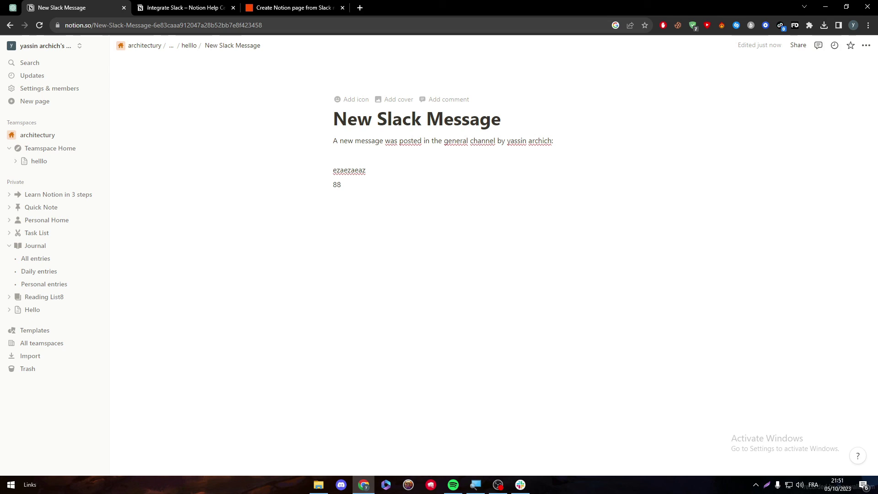